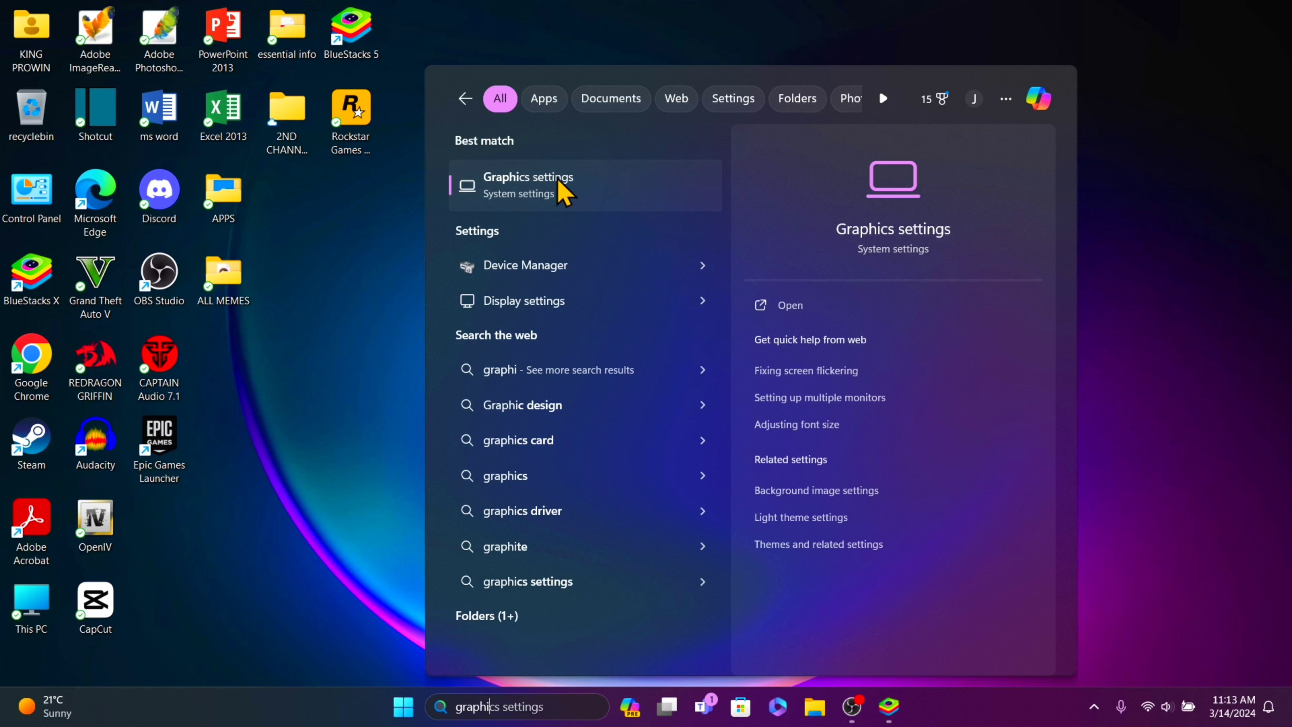
Open the Windows Graphics settings and expand the BlueStacks entry in the list of custom app options
{"action": "left_click", "coordinate": [562, 187]}
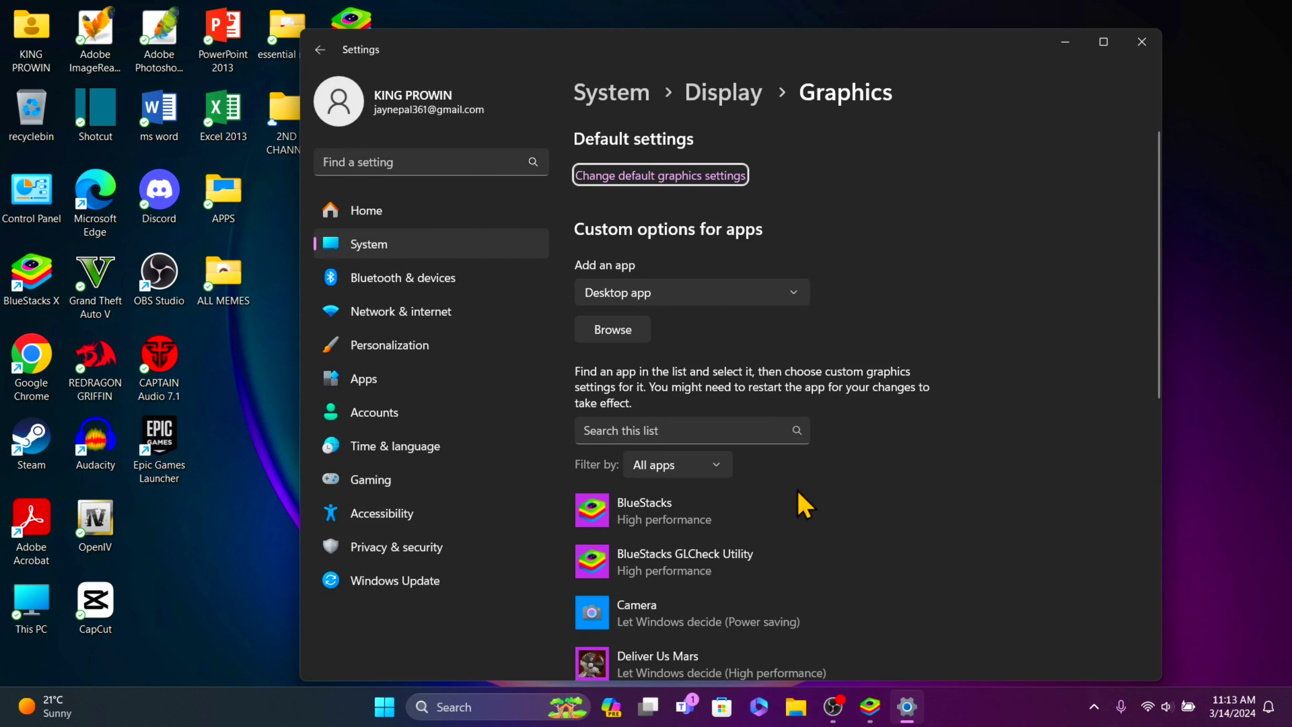
{"action": "scroll", "coordinate": [712, 472], "scroll_direction": "down", "scroll_amount": 1}
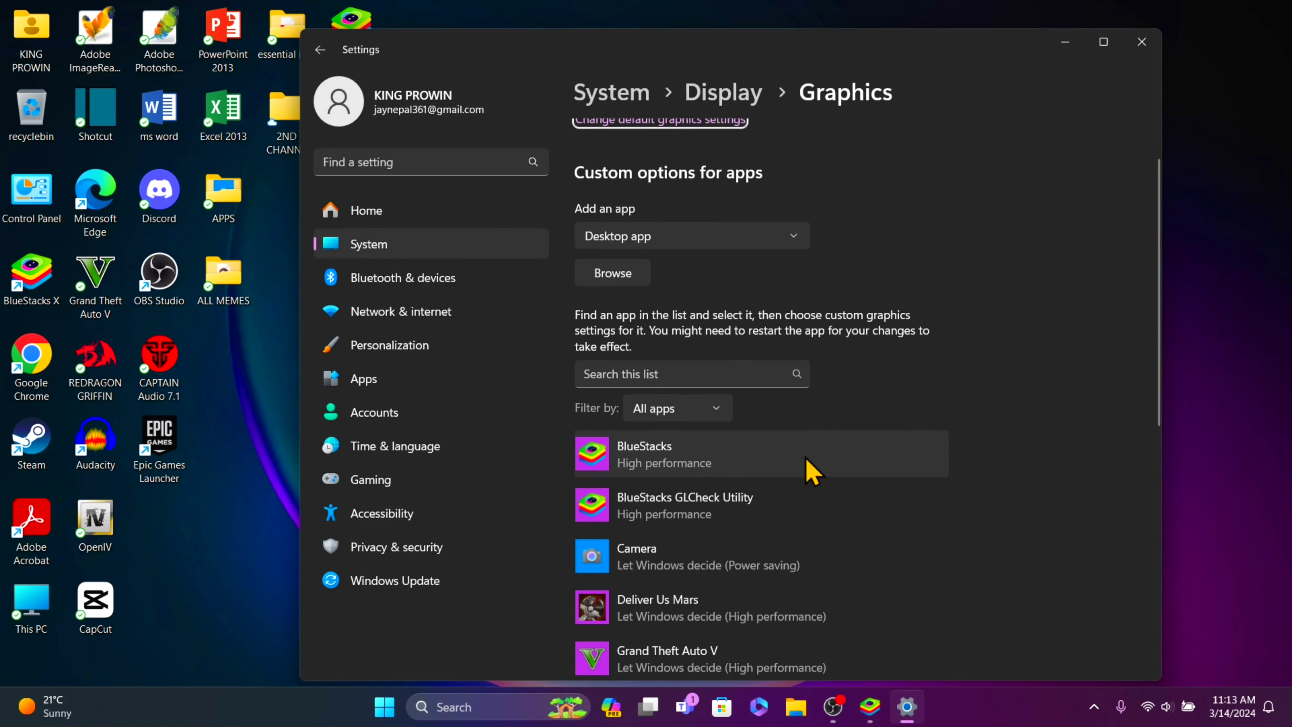
{"action": "left_click", "coordinate": [826, 471]}
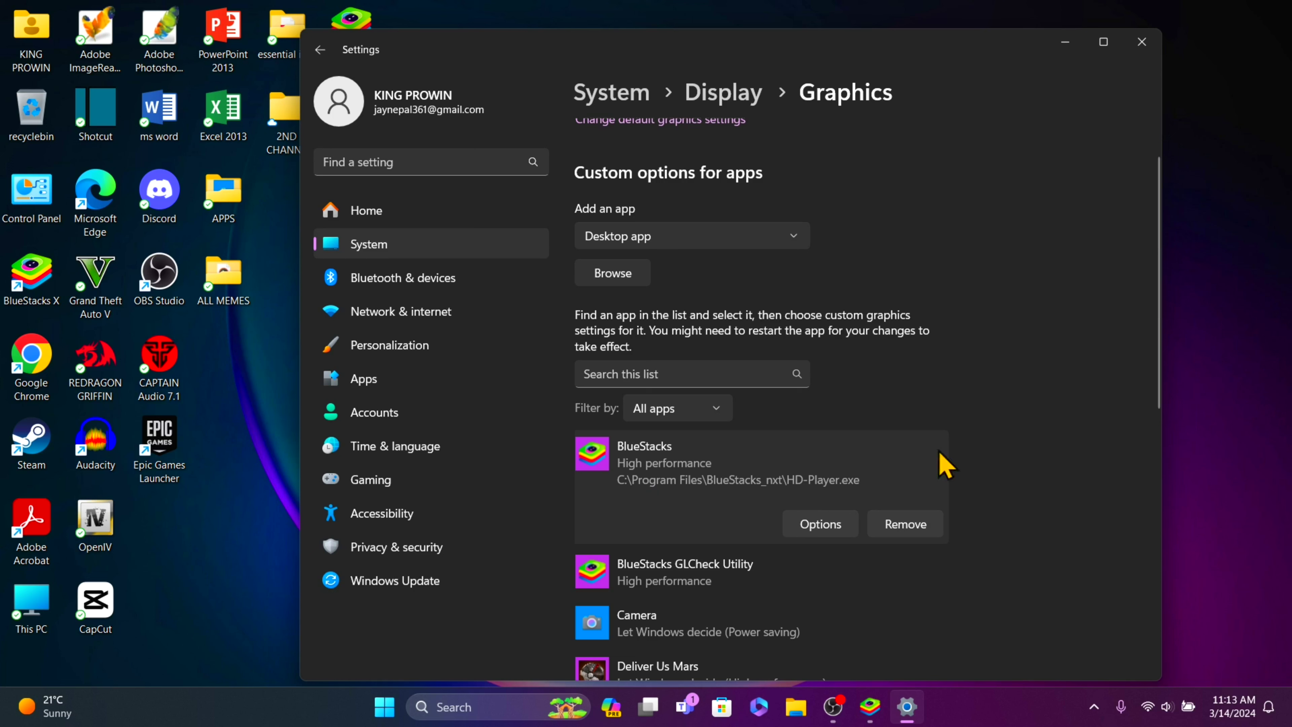
{"action": "scroll", "coordinate": [862, 402], "scroll_direction": "up", "scroll_amount": 2}
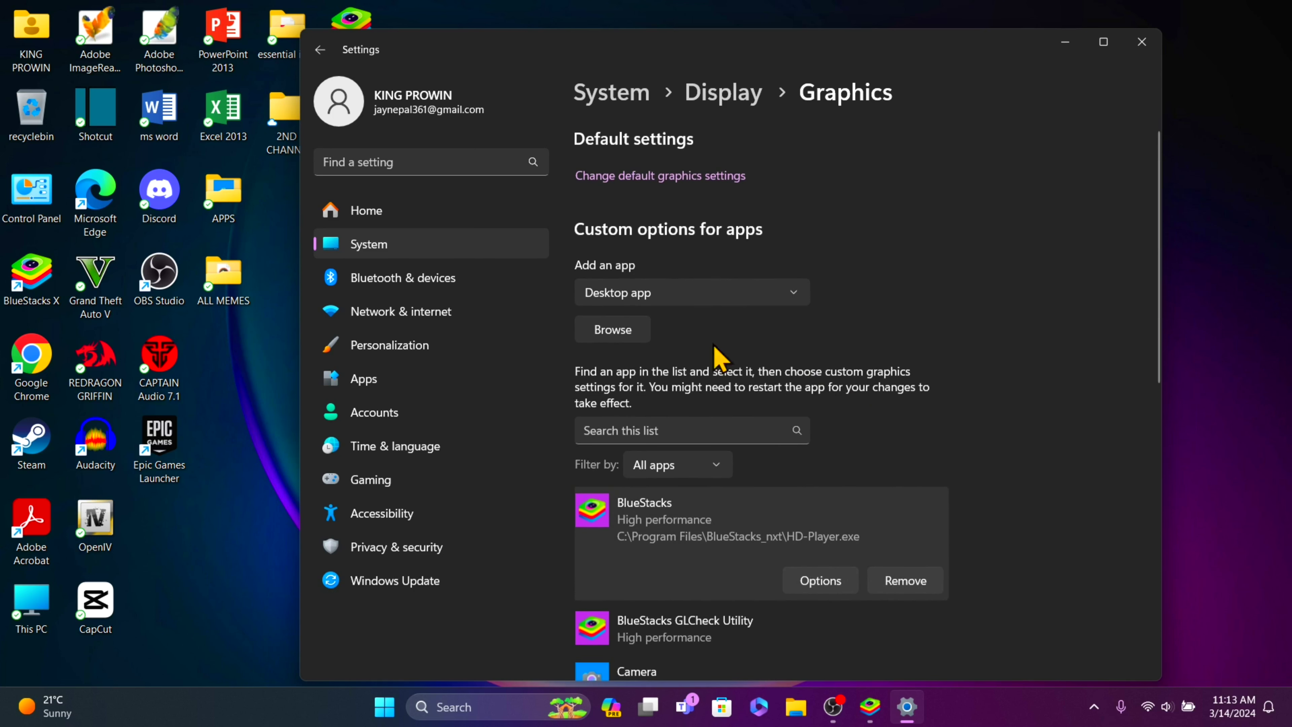
{"action": "left_click", "coordinate": [622, 334]}
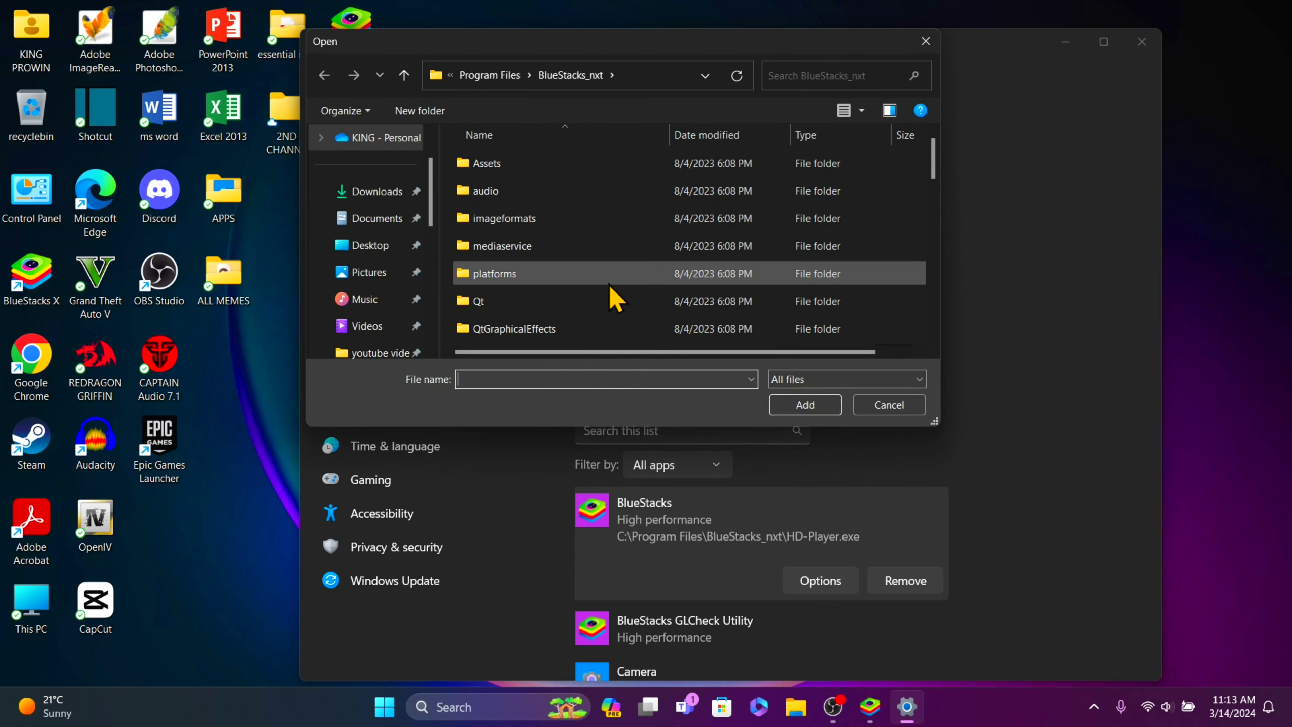
{"action": "left_click", "coordinate": [926, 41]}
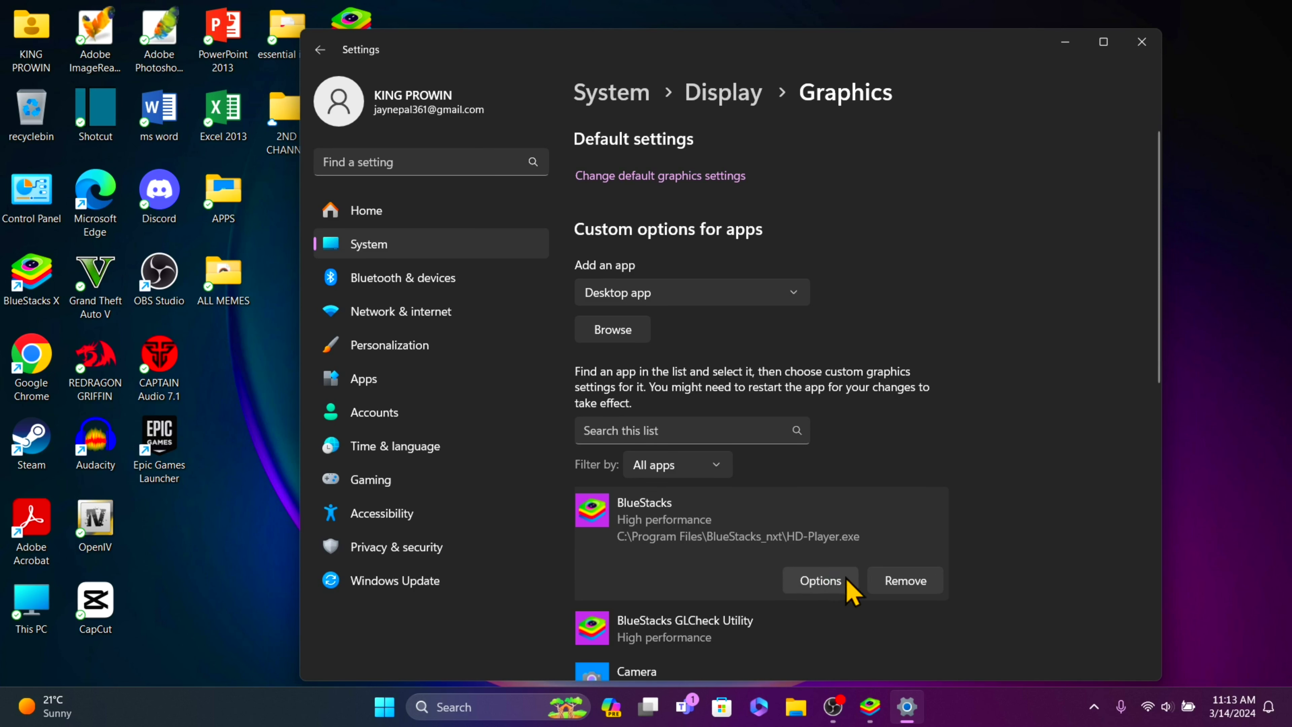
Save High performance as the graphics preference for BlueStacks and close the Windows settings
{"action": "left_click", "coordinate": [823, 584]}
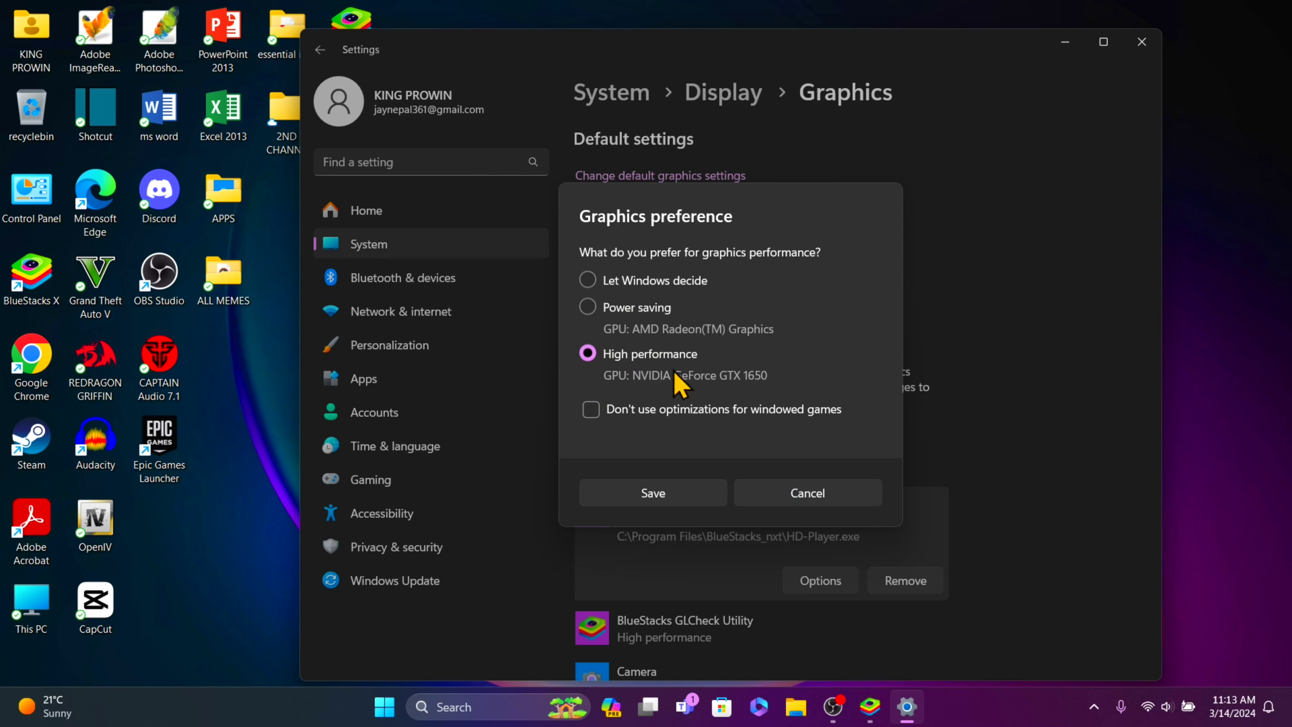
{"action": "left_click", "coordinate": [657, 492]}
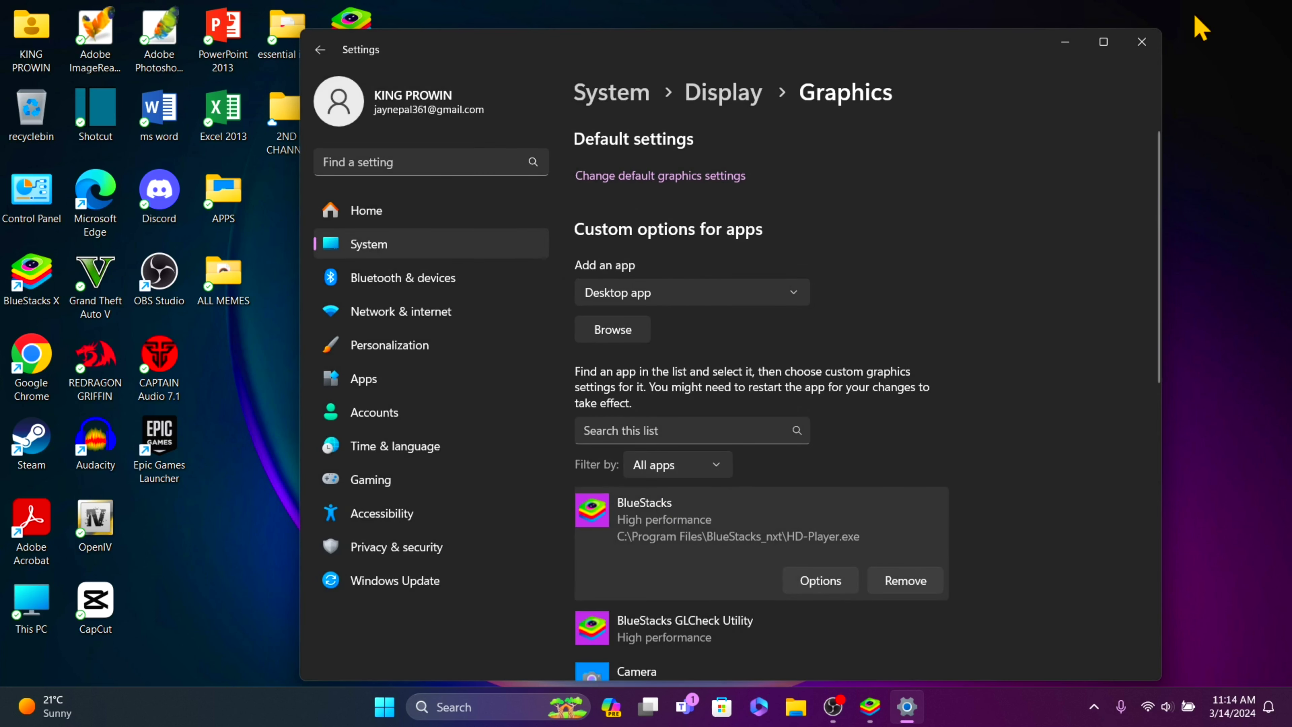
{"action": "left_click", "coordinate": [1144, 43]}
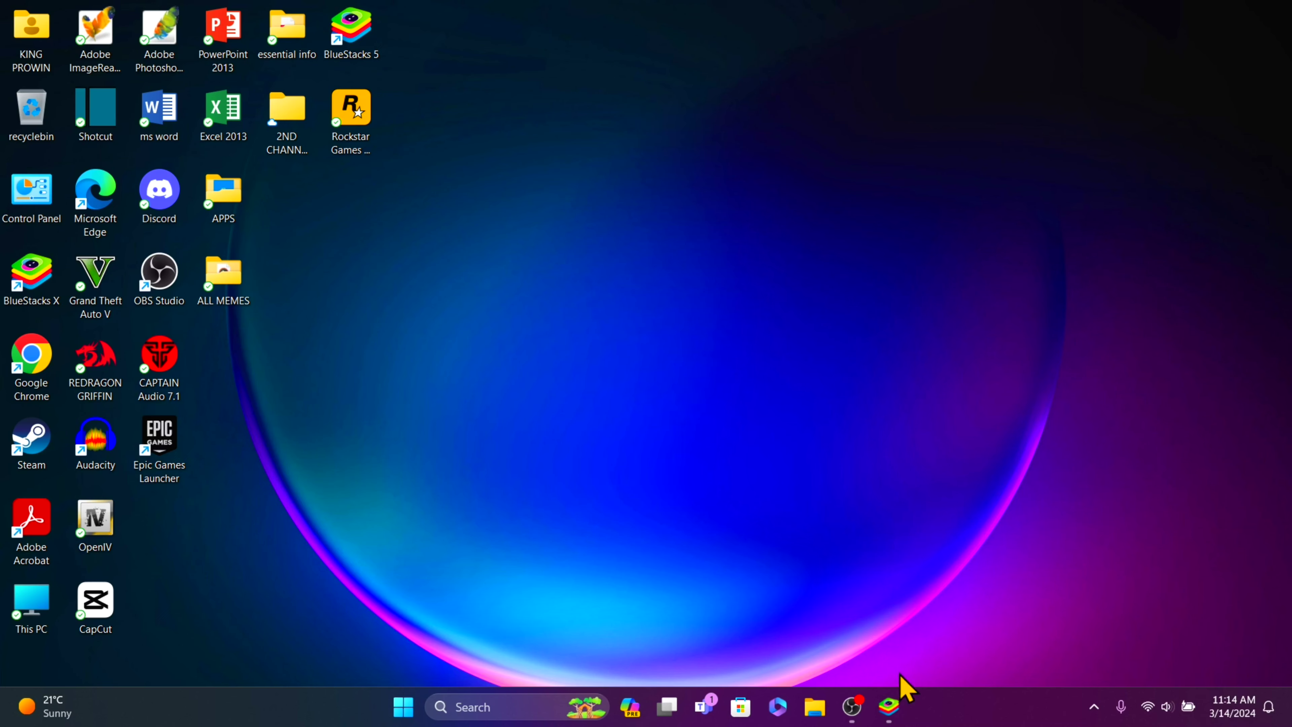
Switch to BlueStacks App Player, open its Performance settings and review the available CPU allocation options
{"action": "left_click", "coordinate": [889, 706]}
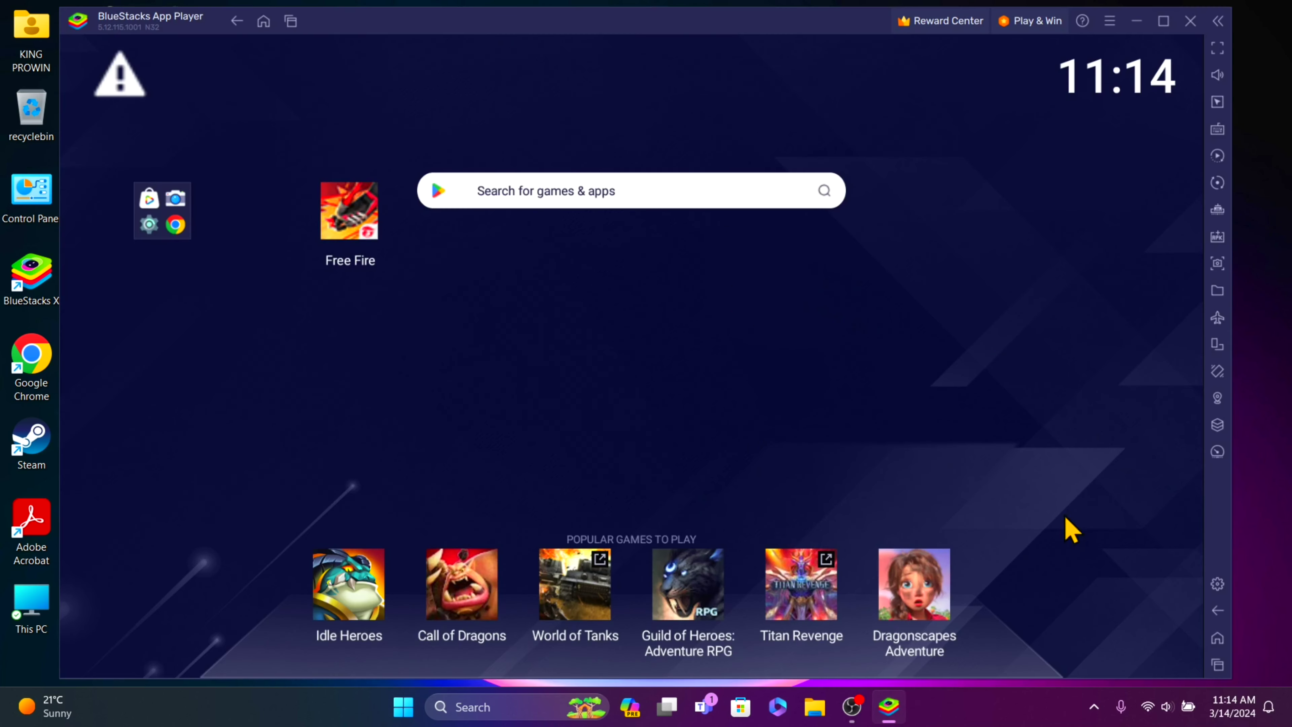
{"action": "left_click", "coordinate": [1218, 583]}
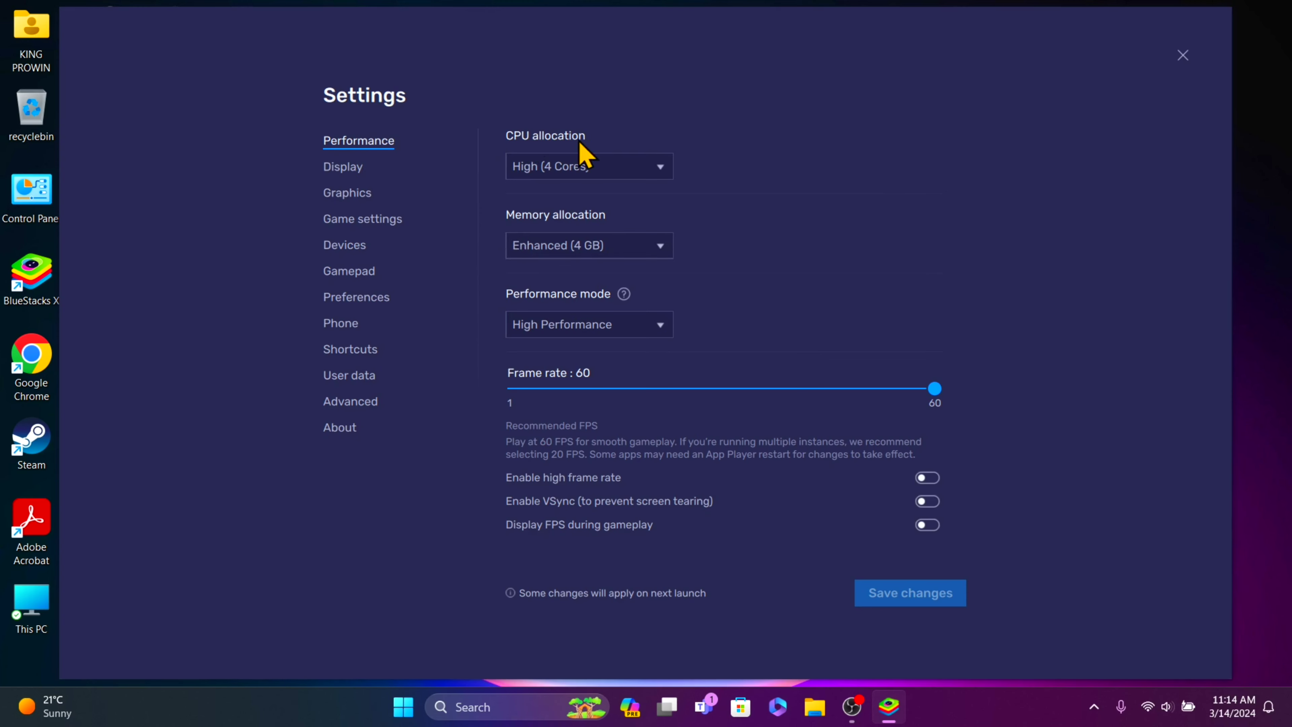
{"action": "left_click", "coordinate": [609, 171]}
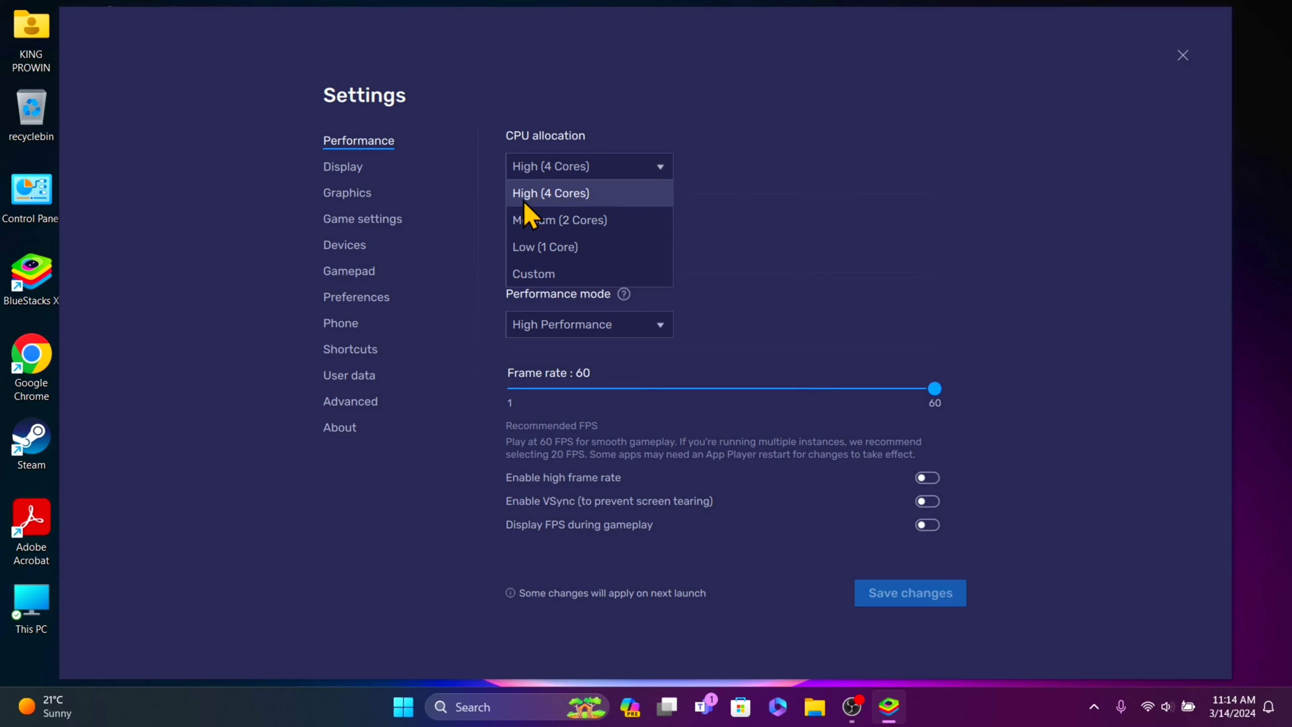
{"action": "left_click", "coordinate": [662, 102]}
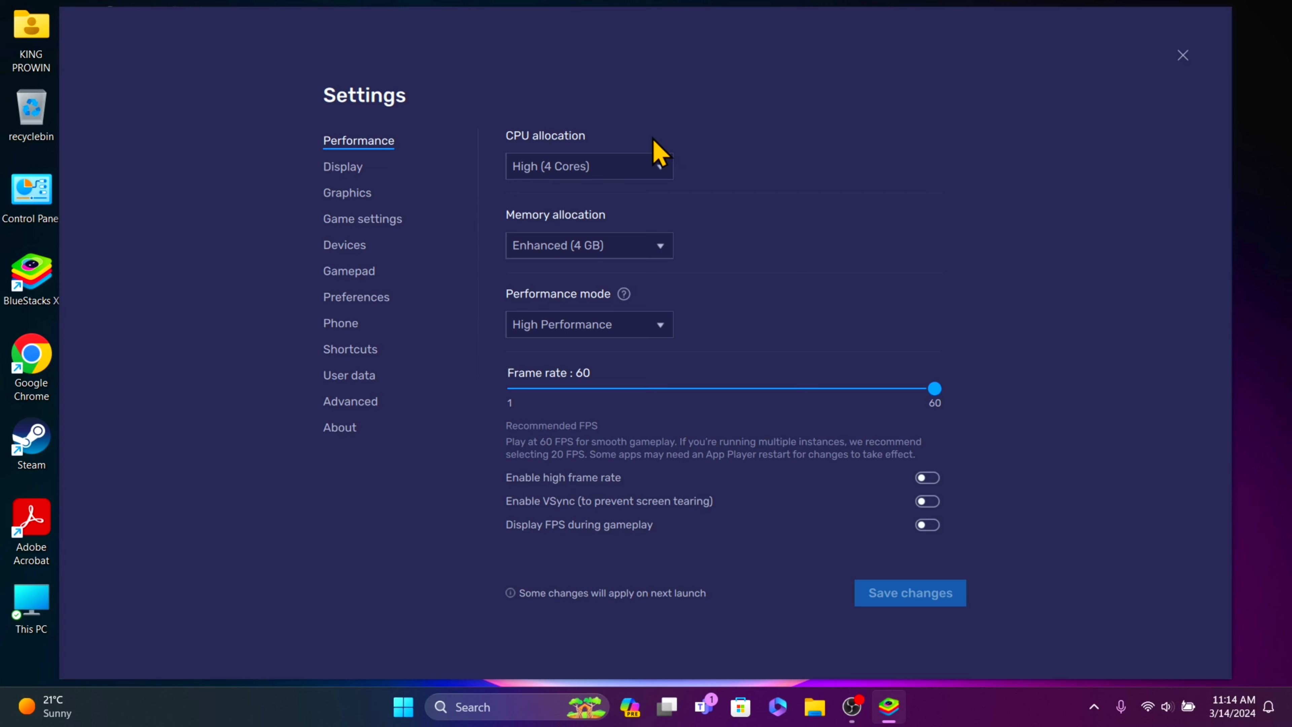
{"action": "left_click", "coordinate": [615, 164]}
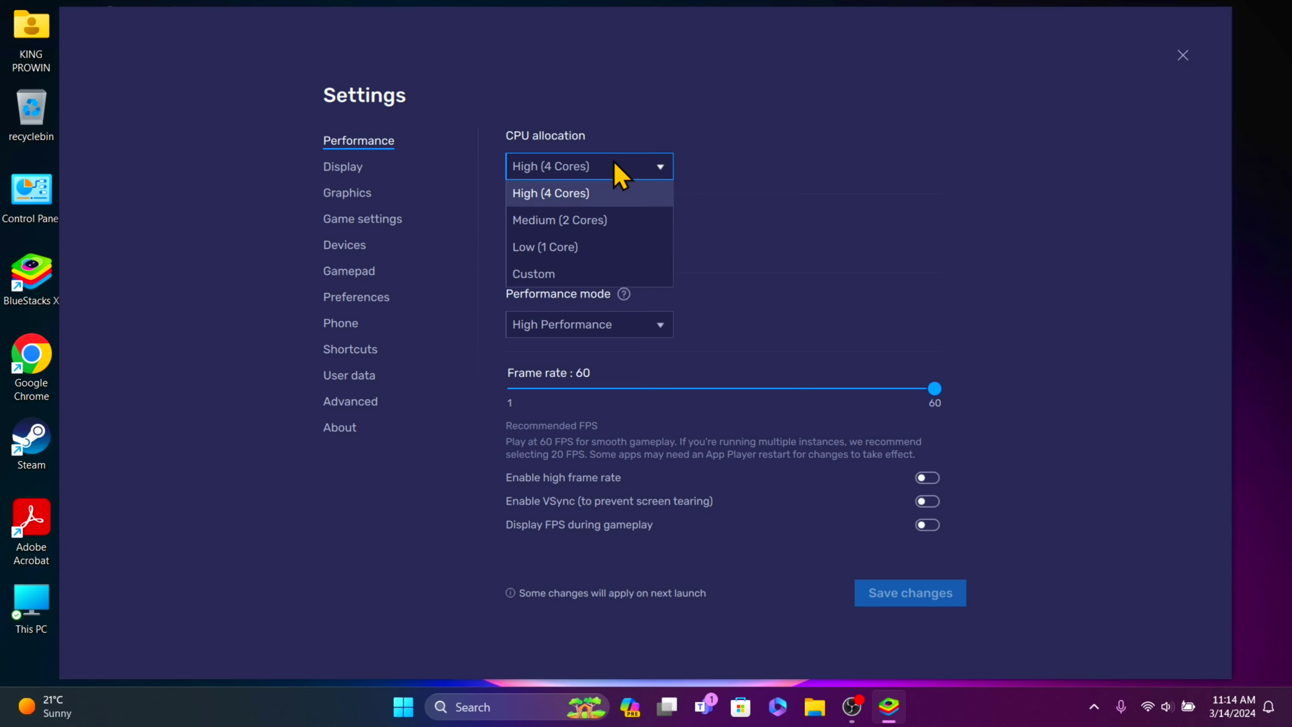
{"action": "left_click", "coordinate": [716, 108]}
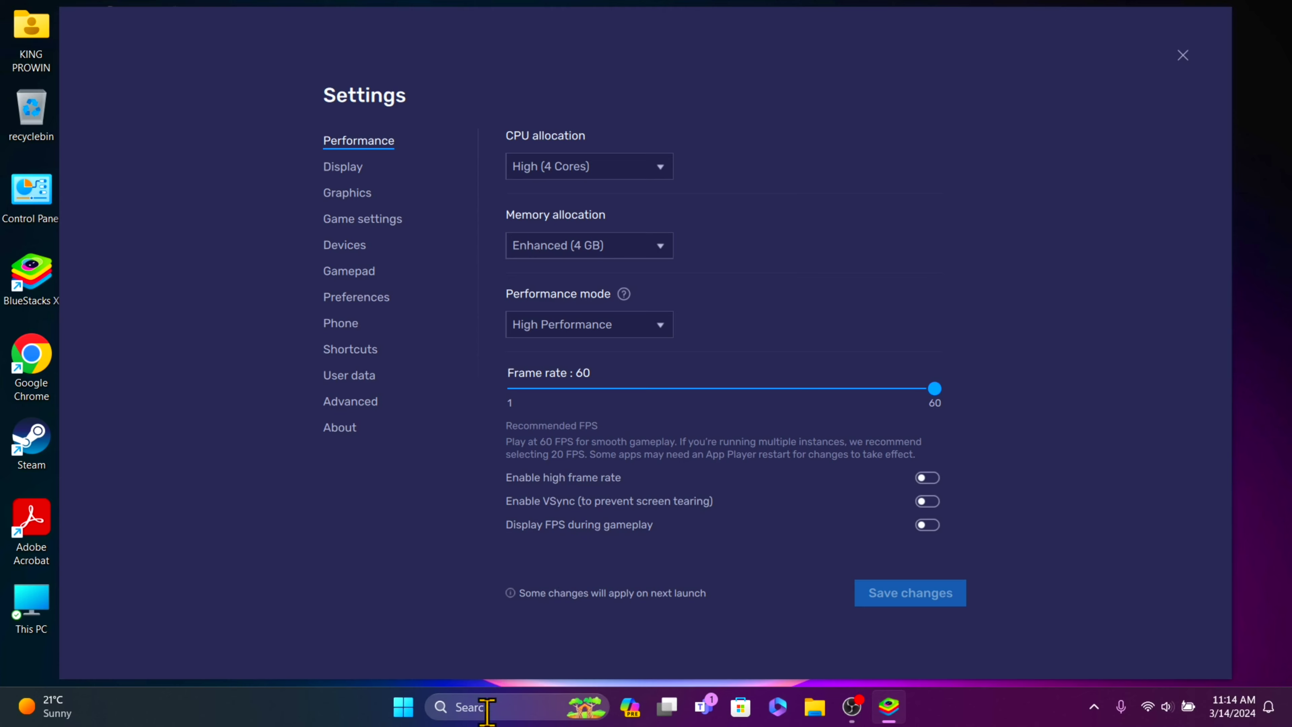
Open Task Manager maximized, check the processor's core count in its CPU performance details, and minimize it
{"action": "left_click", "coordinate": [468, 707]}
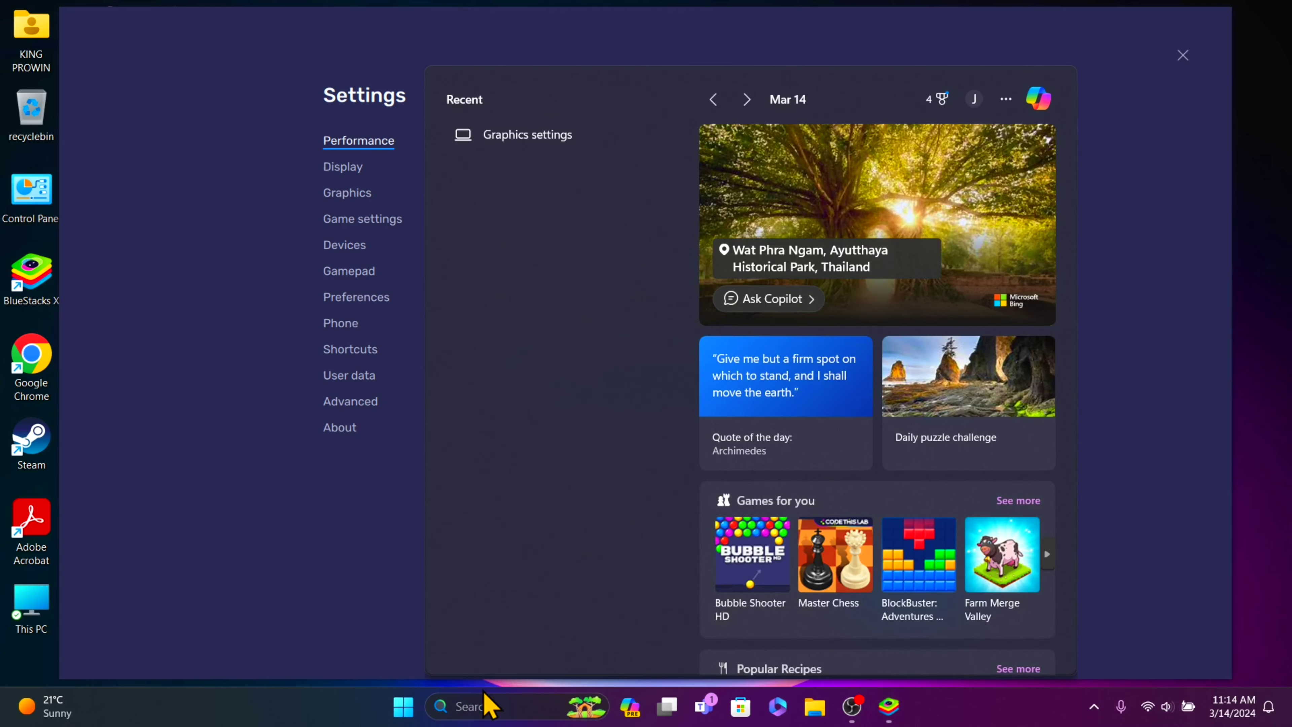
{"action": "type", "text": "task"}
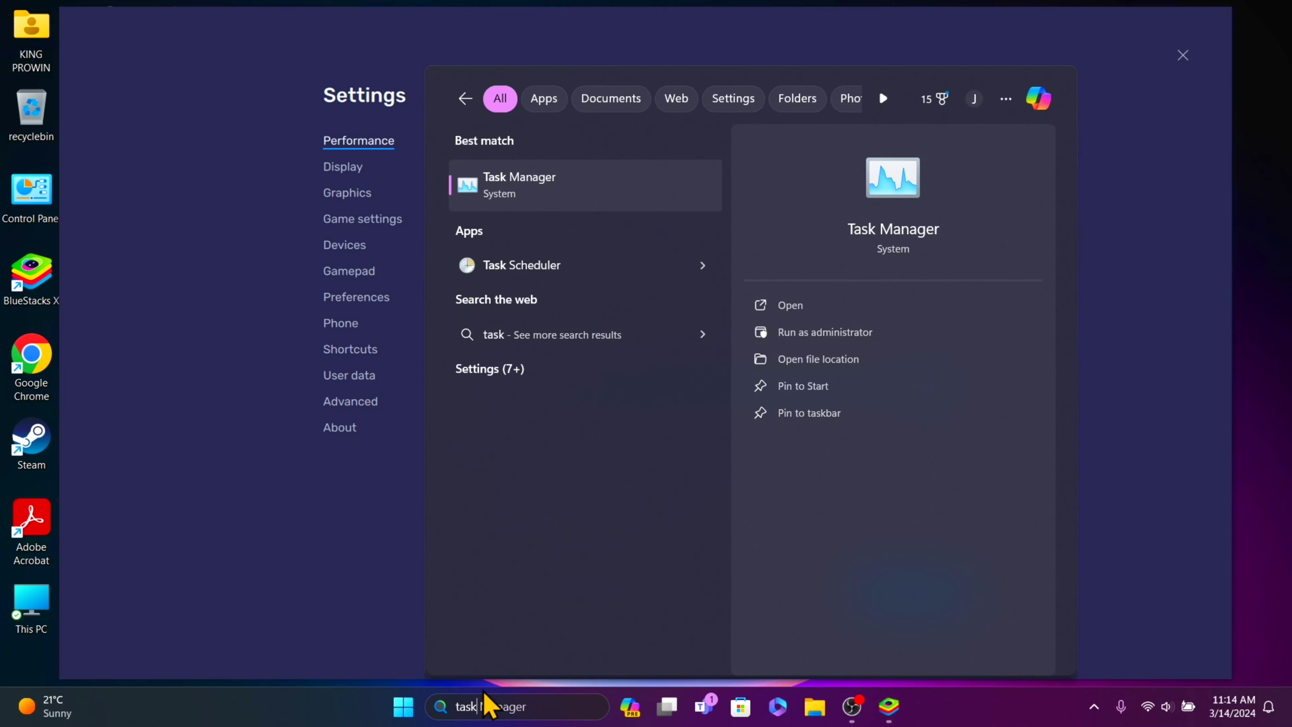
{"action": "left_click", "coordinate": [516, 194]}
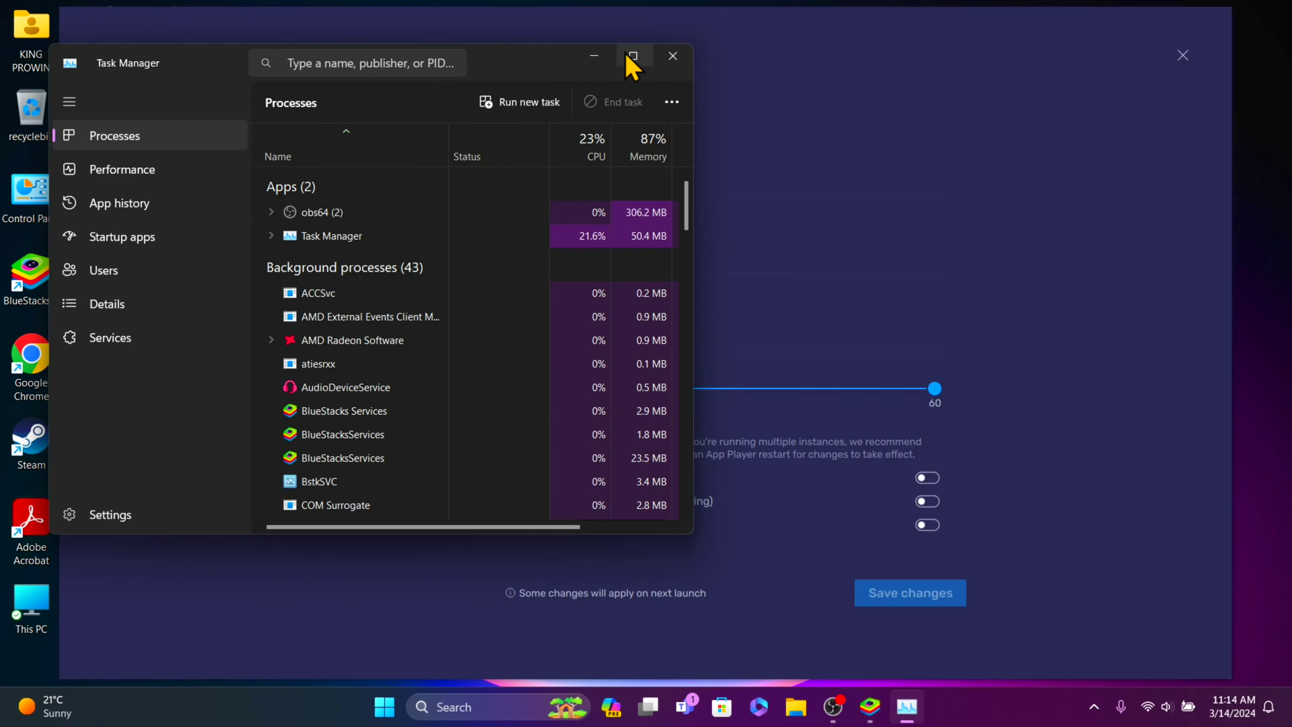
{"action": "left_click", "coordinate": [631, 53]}
{"action": "left_click", "coordinate": [90, 123]}
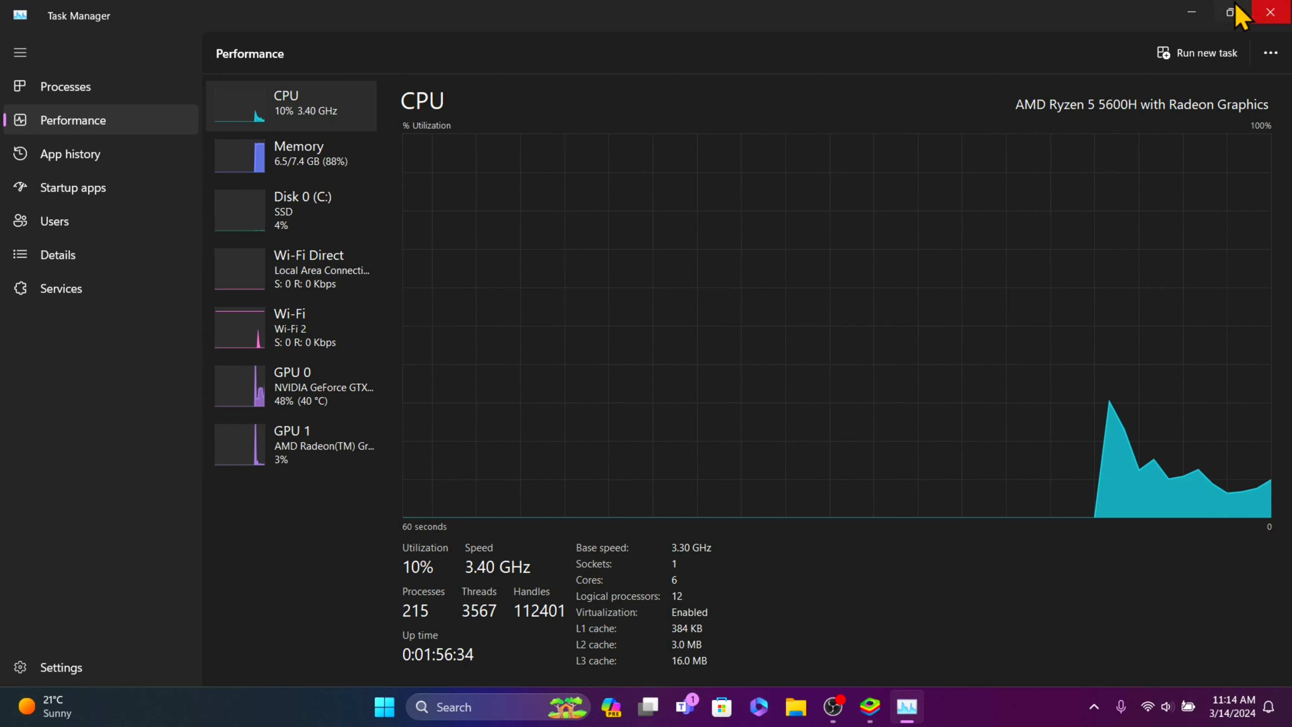
{"action": "left_click", "coordinate": [1191, 14]}
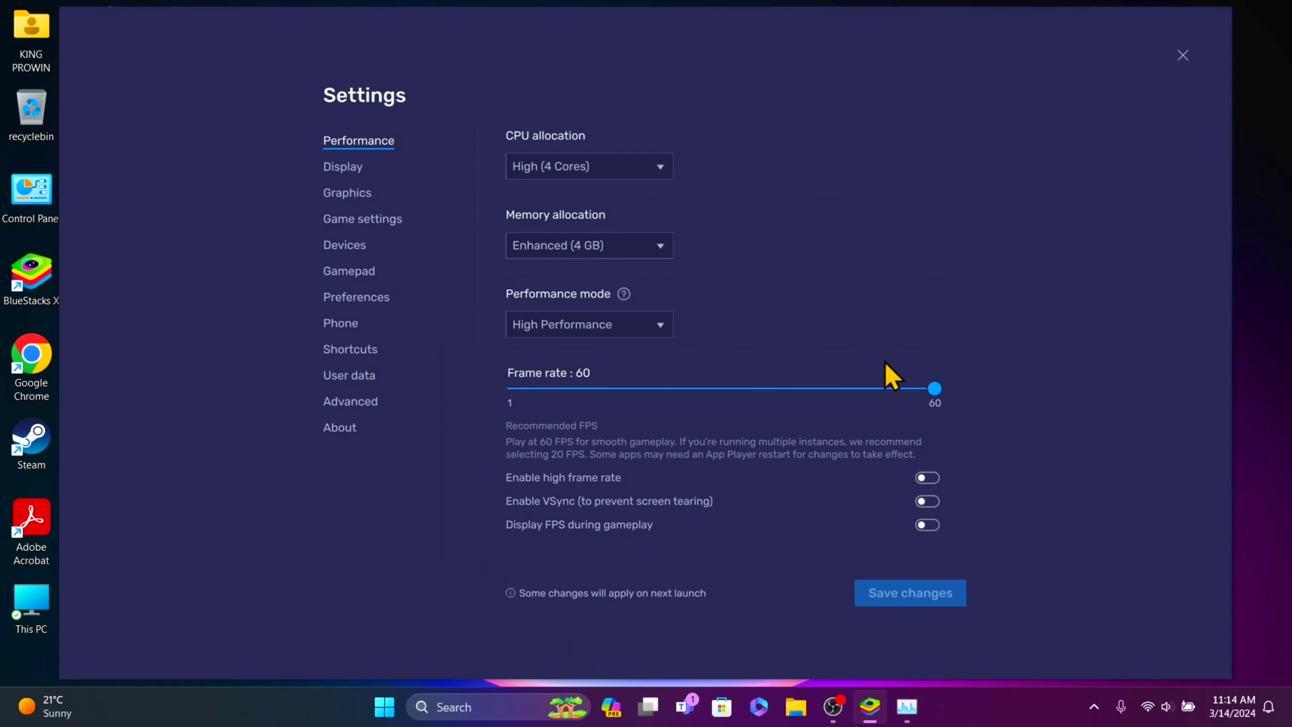
Set the CPU allocation to High (4 Cores) and review the lower core options without choosing one
{"action": "left_click", "coordinate": [618, 166]}
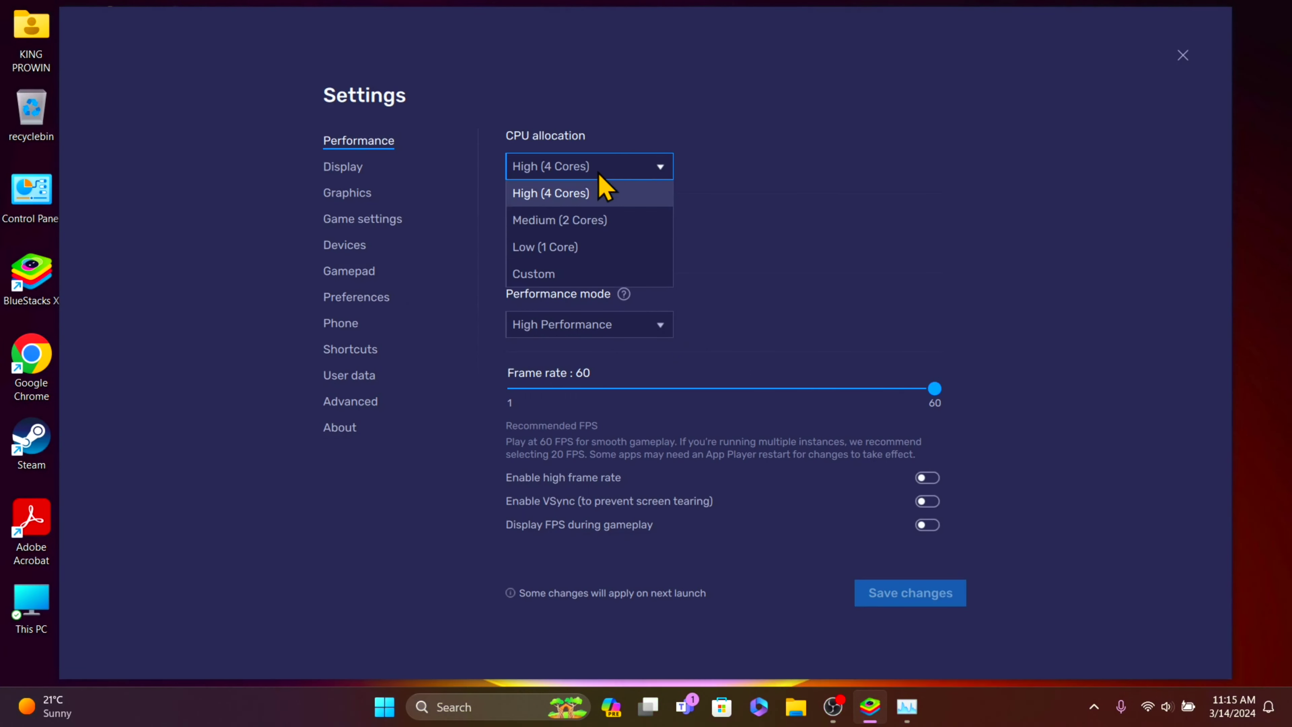
{"action": "left_click", "coordinate": [574, 191]}
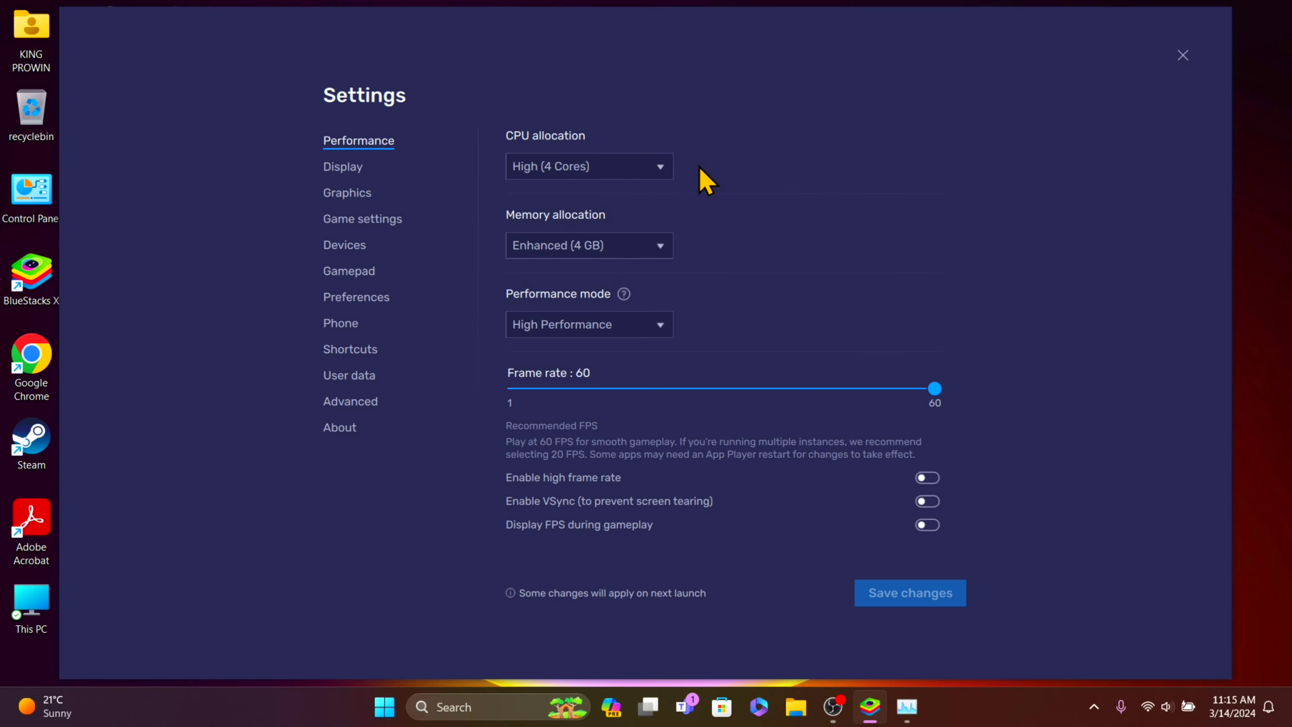
{"action": "left_click", "coordinate": [645, 166]}
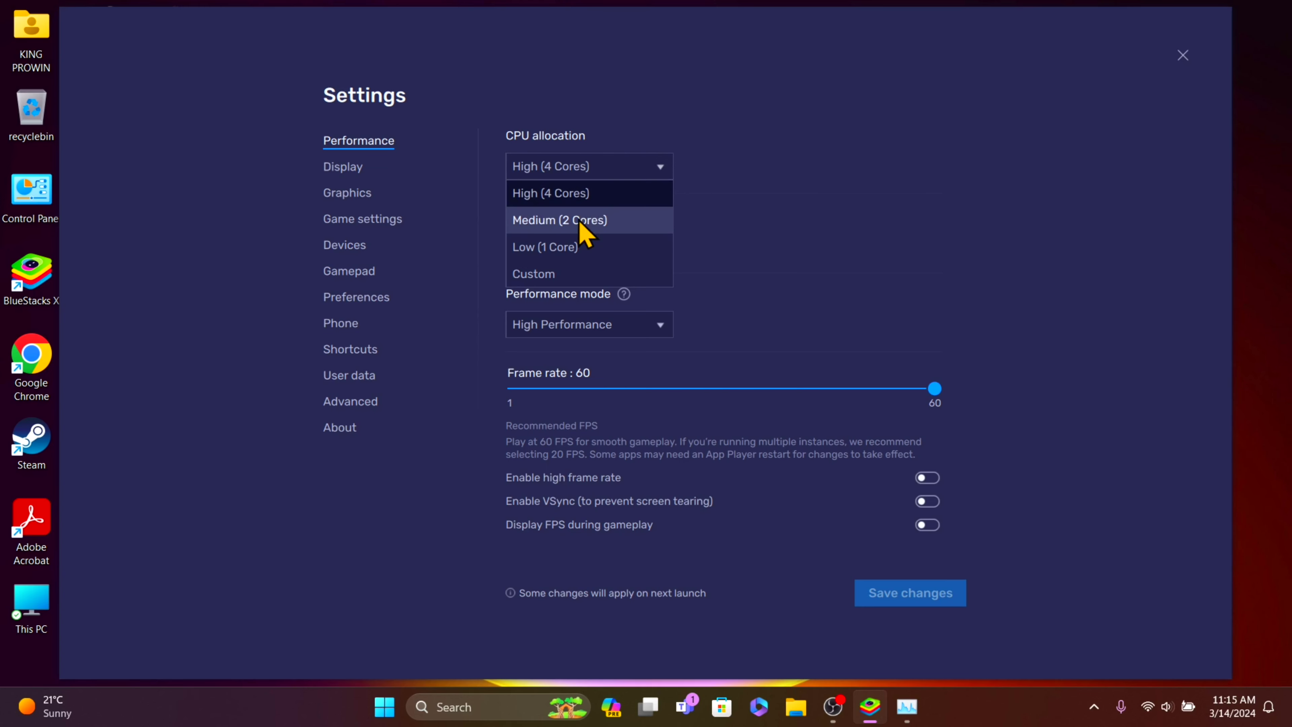
{"action": "left_click", "coordinate": [683, 168]}
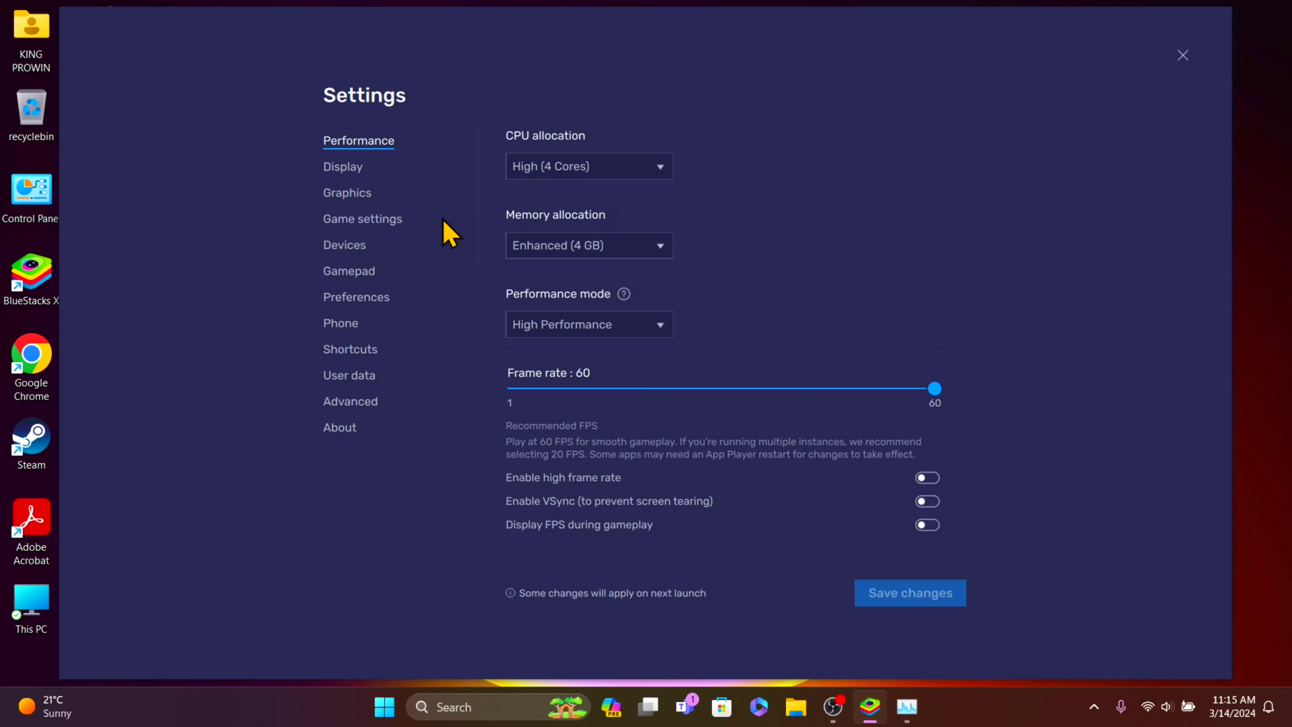
Set the memory allocation to Enhanced (4 GB) and review the smaller memory options without choosing one
{"action": "left_click", "coordinate": [635, 247]}
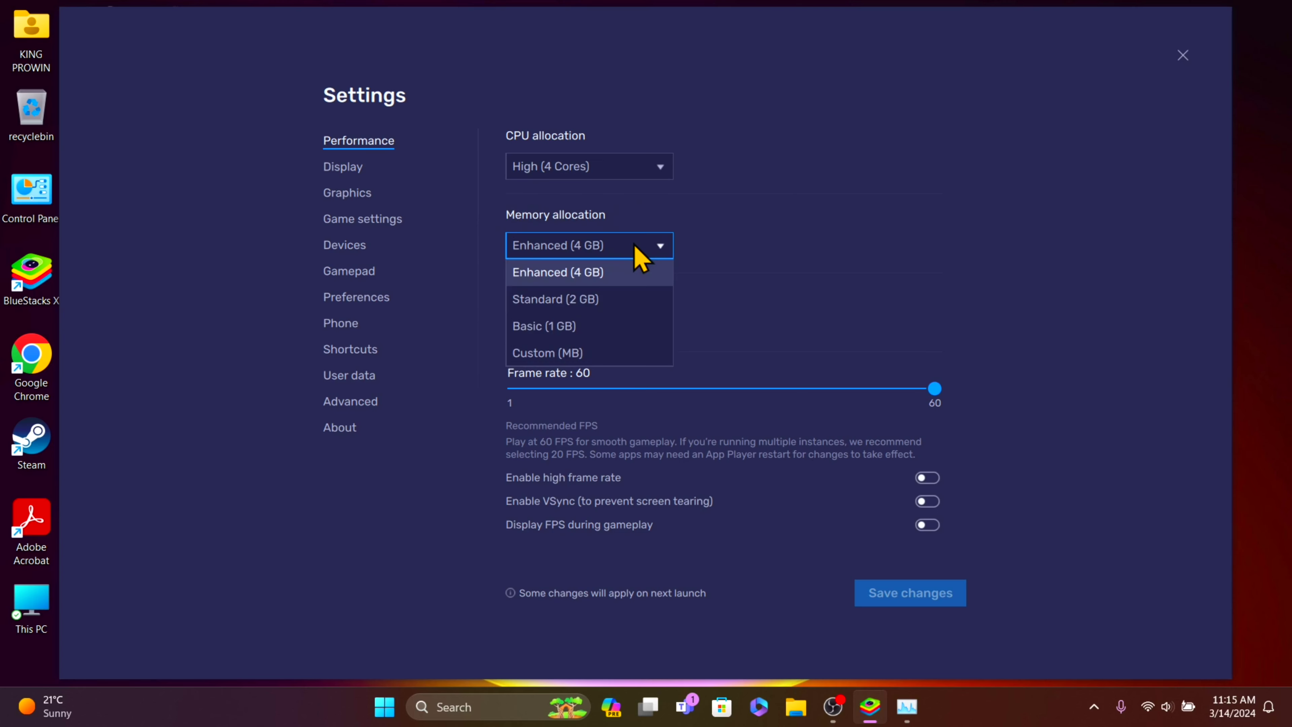
{"action": "left_click", "coordinate": [601, 279]}
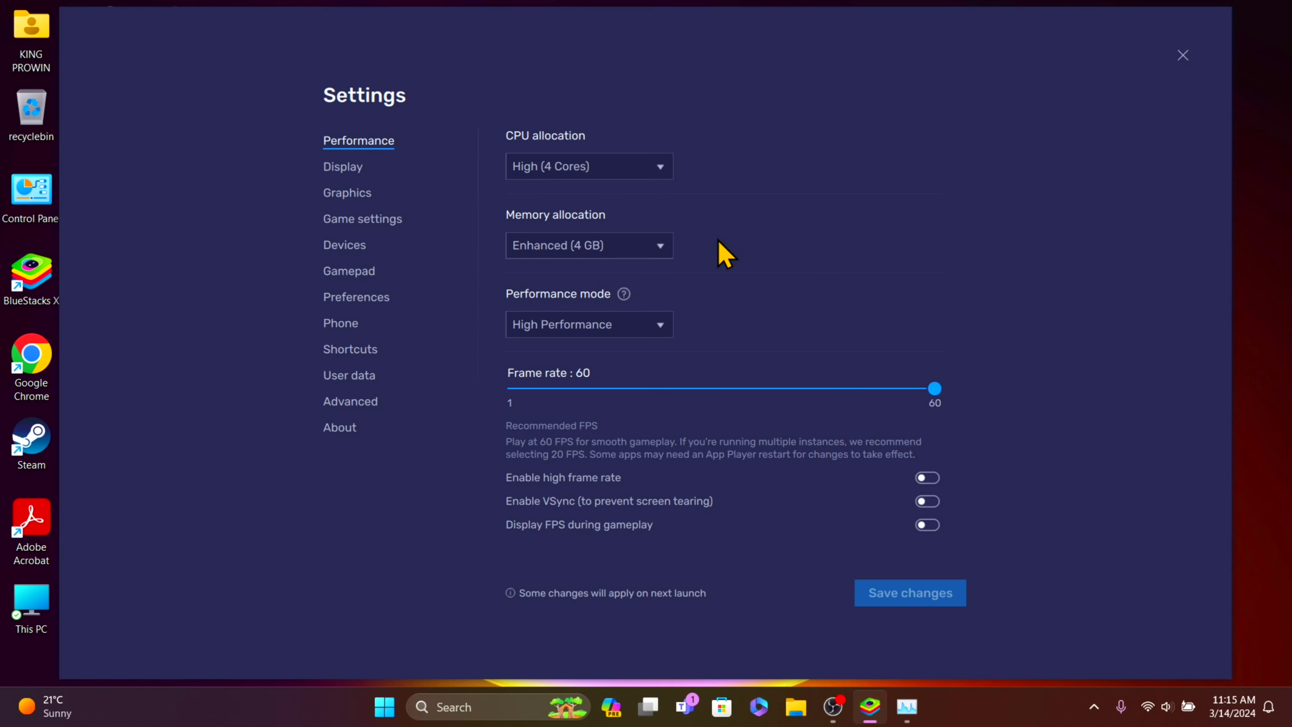
{"action": "left_click", "coordinate": [640, 244]}
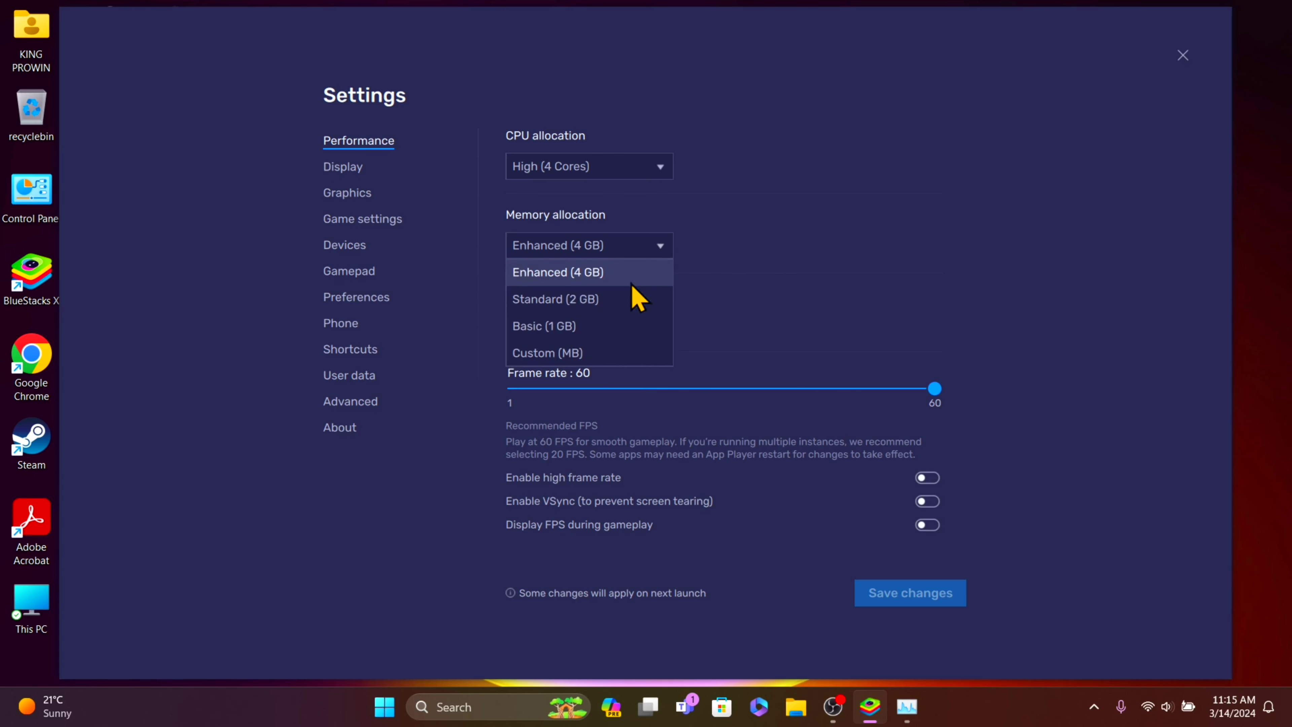
{"action": "left_click", "coordinate": [746, 220]}
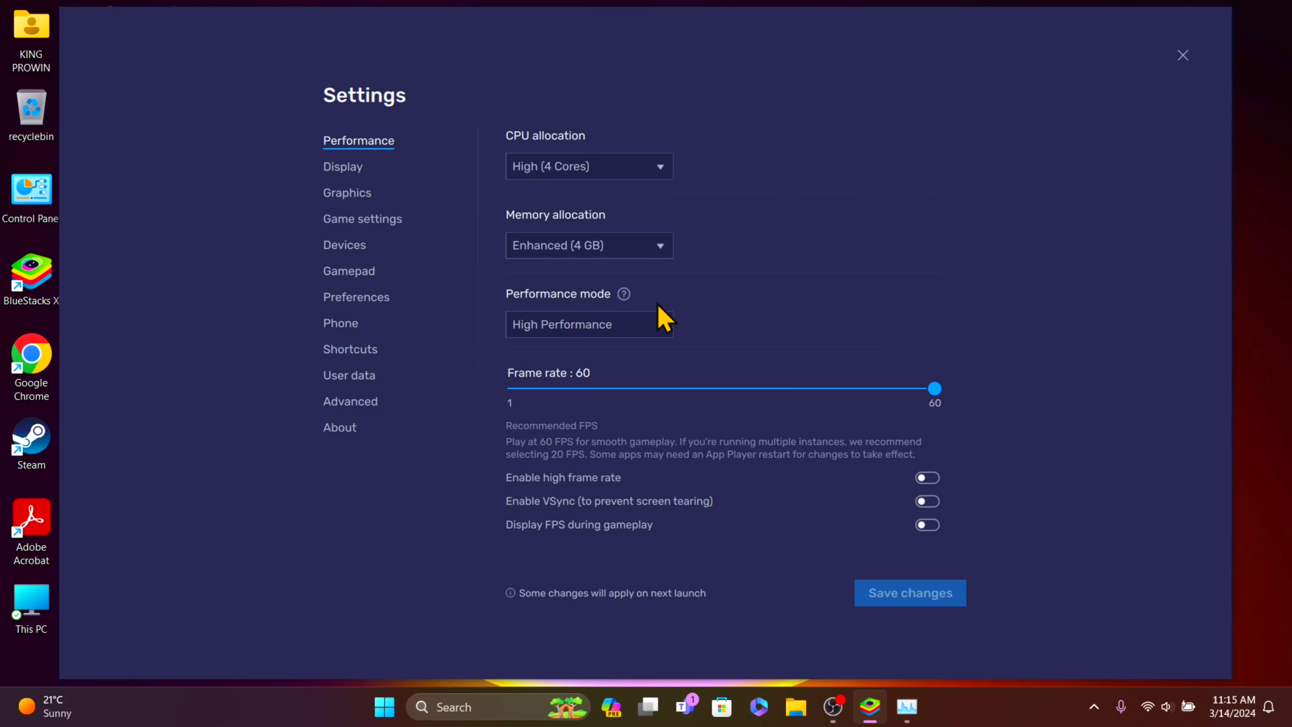
Set the performance mode to High Performance, briefly switching to Balanced before selecting High Performance again
{"action": "left_click", "coordinate": [643, 328]}
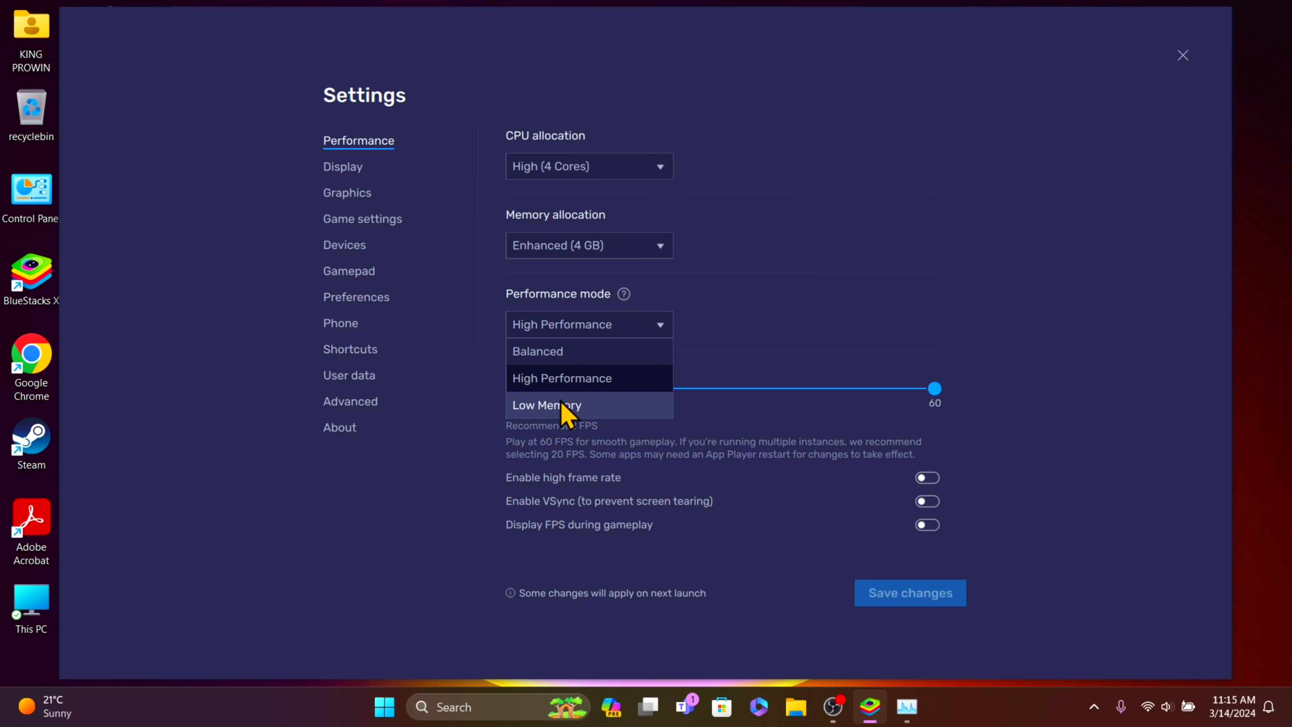
{"action": "left_click", "coordinate": [575, 379]}
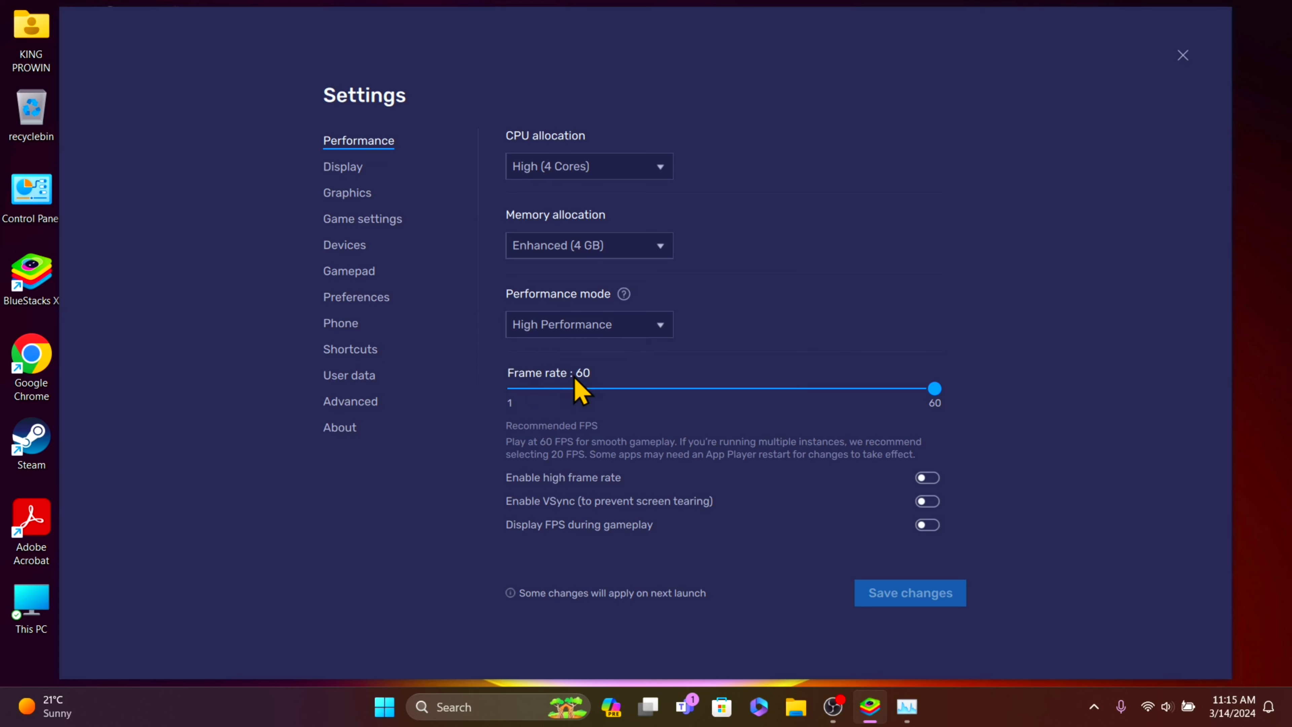
{"action": "left_click", "coordinate": [647, 324]}
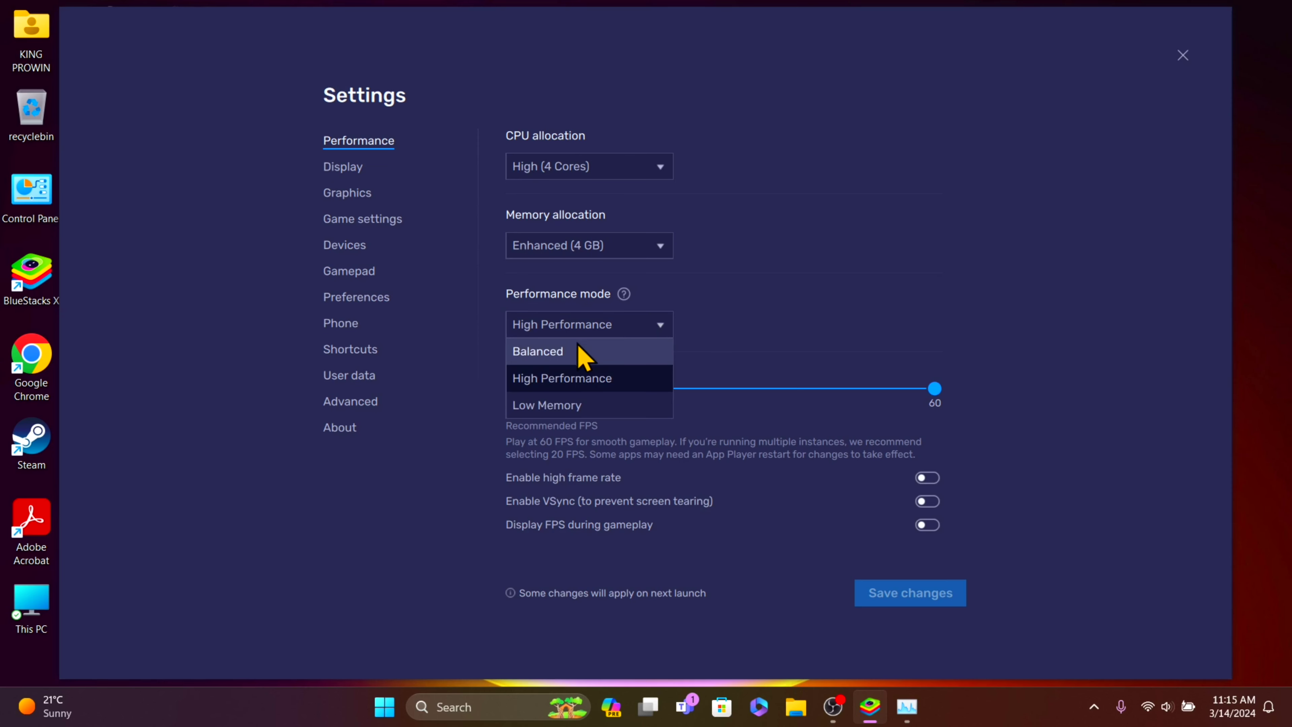
{"action": "left_click", "coordinate": [573, 356]}
{"action": "left_click", "coordinate": [623, 331]}
{"action": "left_click", "coordinate": [586, 378]}
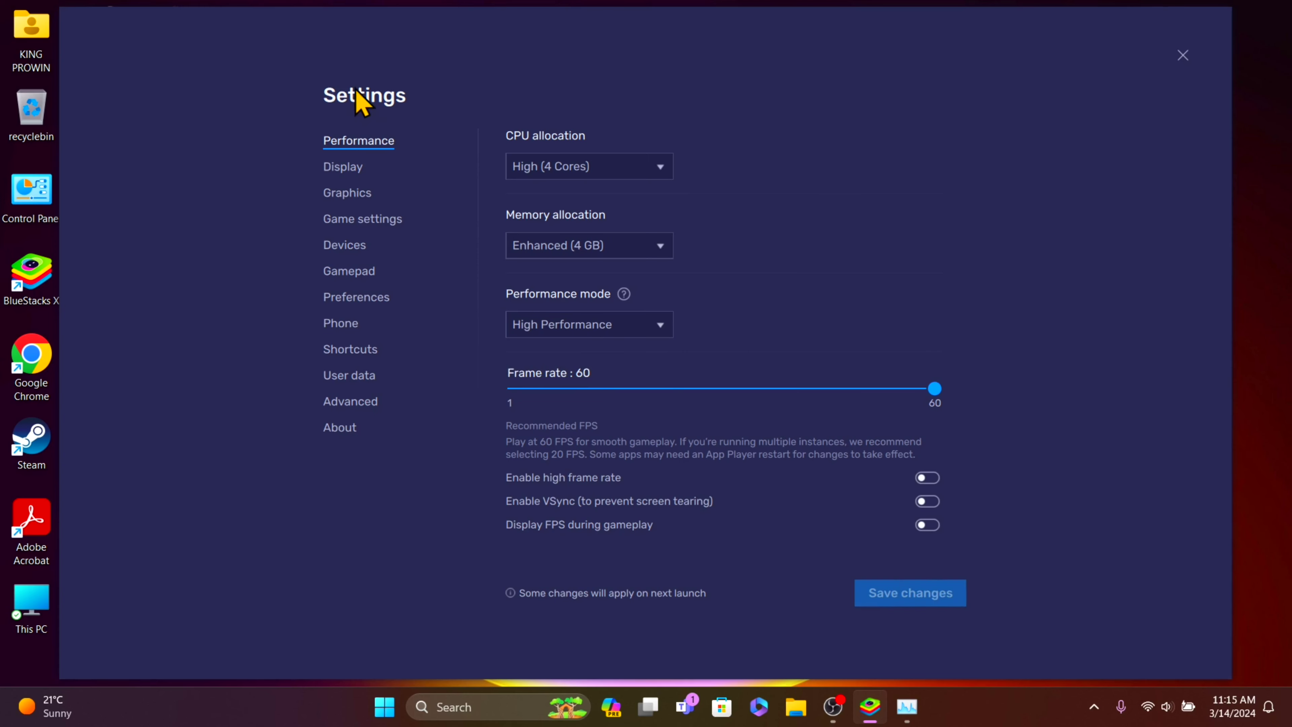
Open the BlueStacks Graphics settings and switch Prefer dedicated GPU off and back on
{"action": "left_click", "coordinate": [344, 194]}
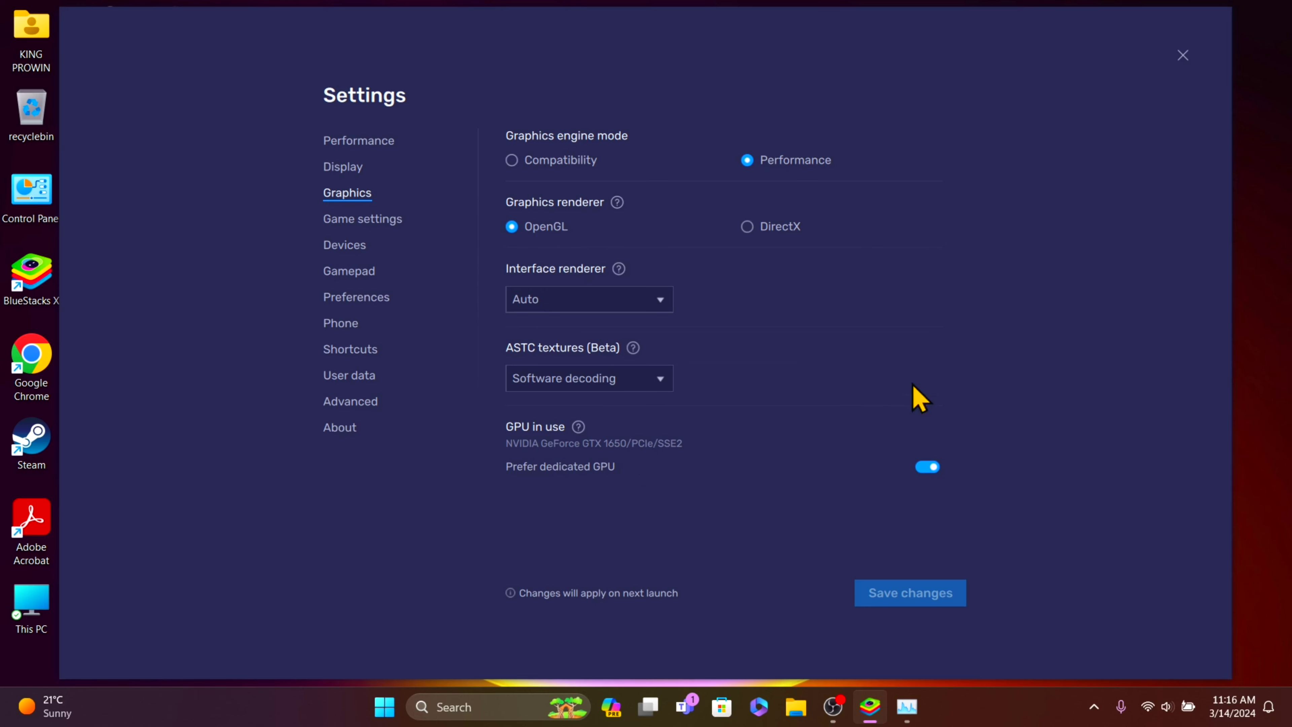
{"action": "left_click", "coordinate": [926, 467]}
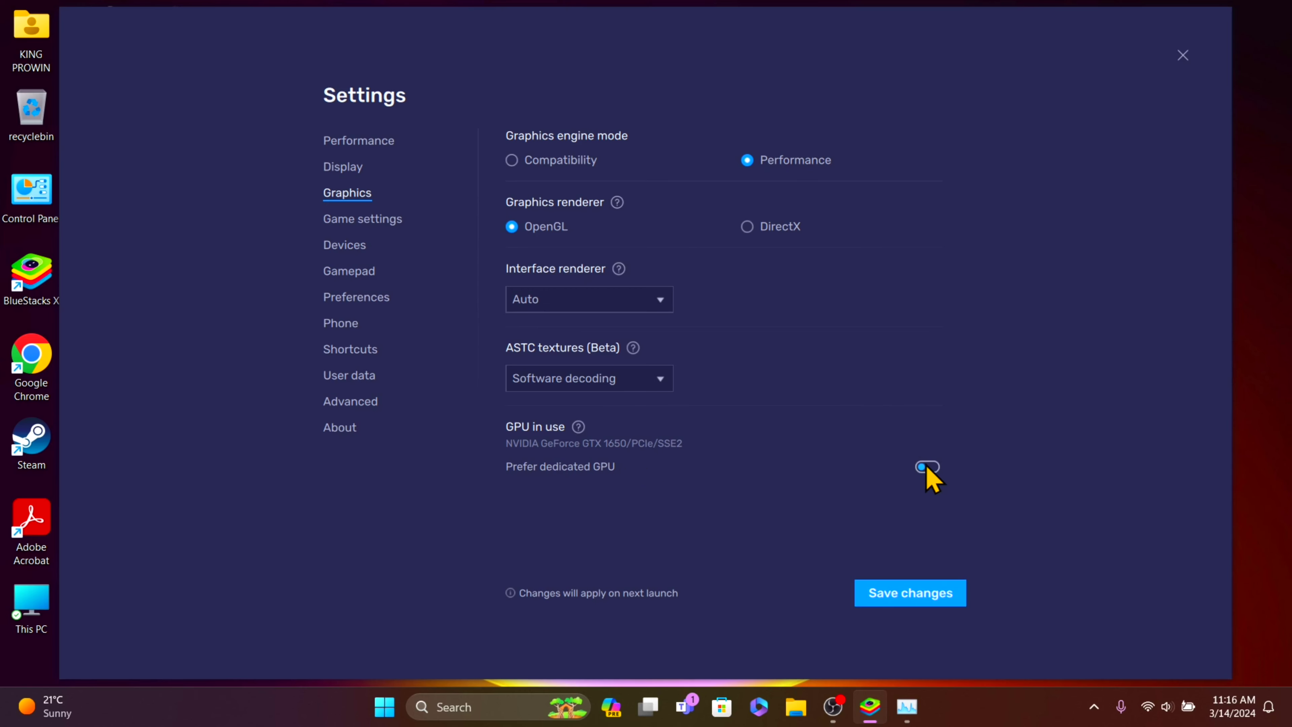
{"action": "left_click", "coordinate": [926, 467]}
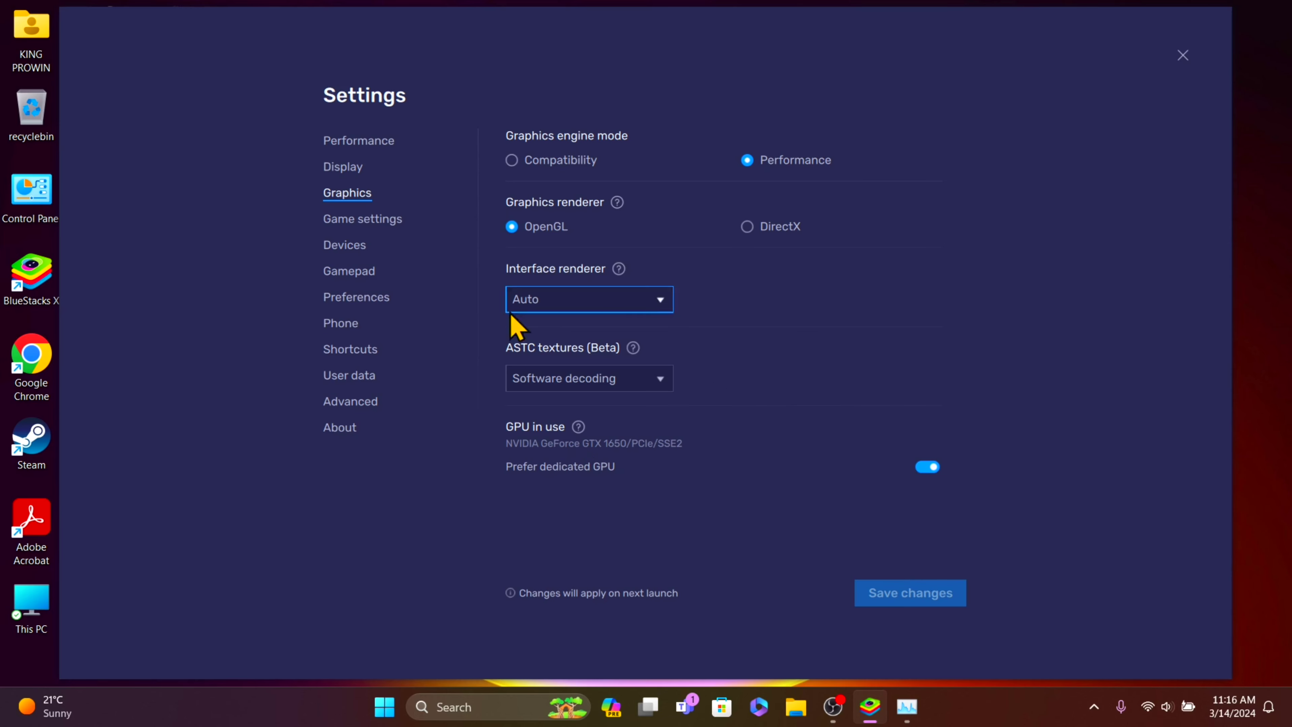
Review the predefined device profiles in the Phone settings, keep Asus ROG 2 selected, and close the settings
{"action": "left_click", "coordinate": [337, 325]}
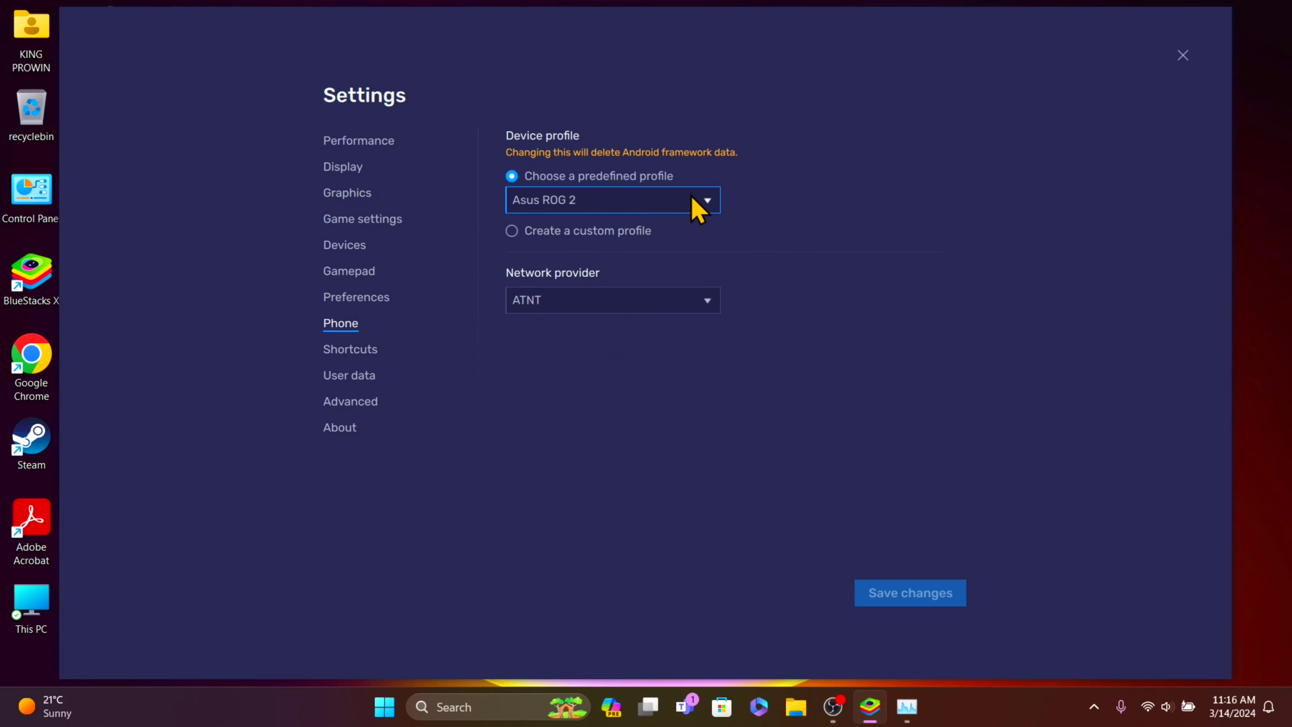
{"action": "left_click", "coordinate": [697, 209]}
{"action": "scroll", "coordinate": [611, 290], "scroll_direction": "down", "scroll_amount": 3}
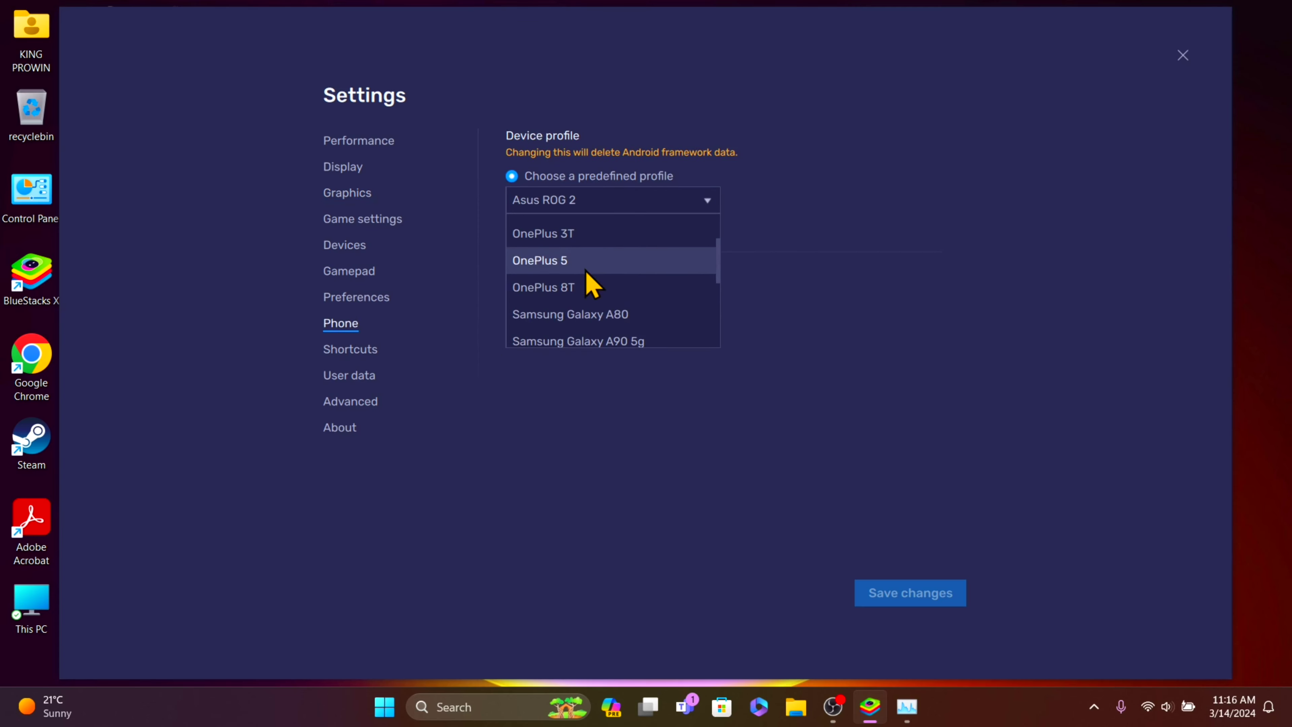
{"action": "scroll", "coordinate": [586, 285], "scroll_direction": "down", "scroll_amount": 5}
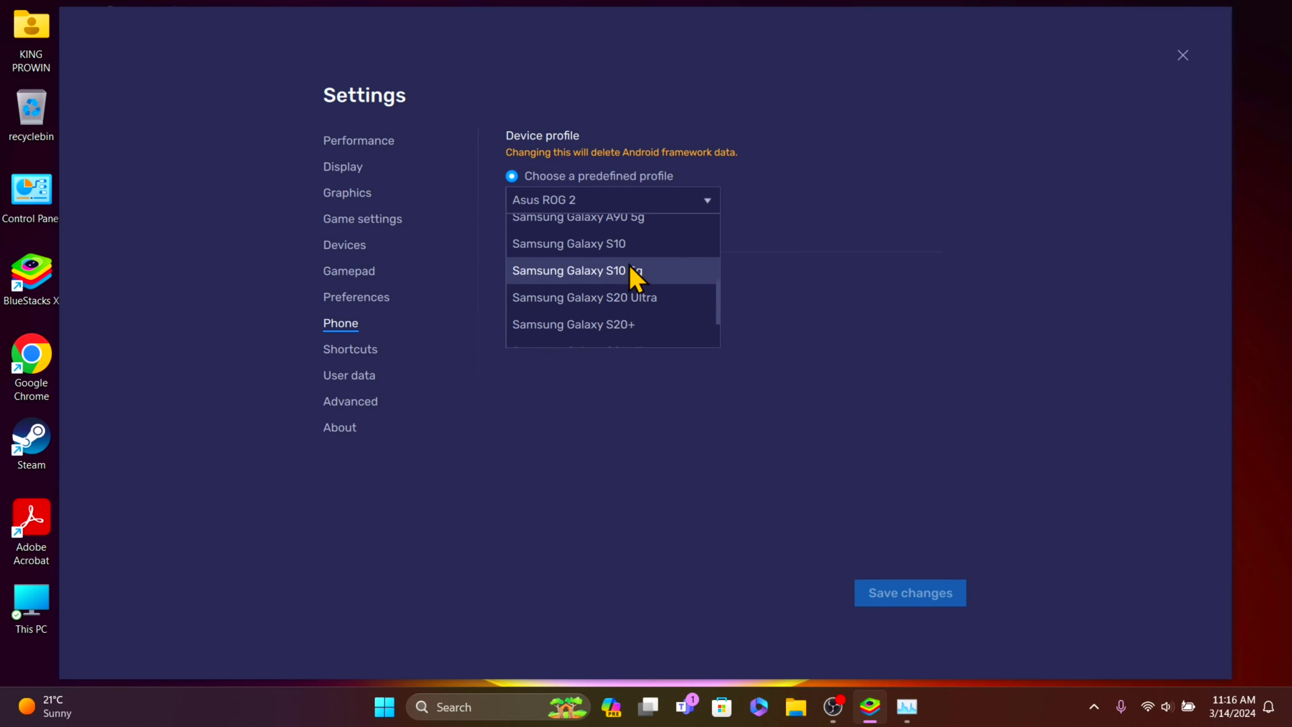
{"action": "scroll", "coordinate": [613, 292], "scroll_direction": "up", "scroll_amount": 2}
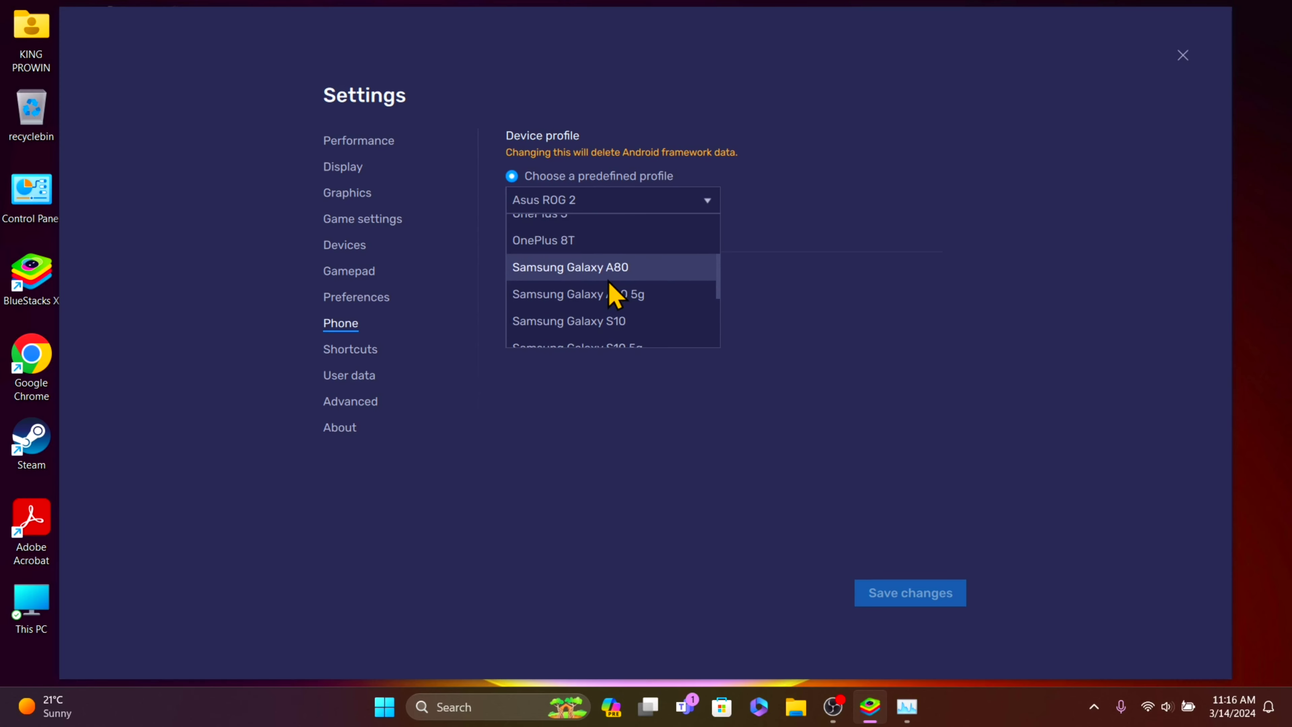
{"action": "scroll", "coordinate": [633, 254], "scroll_direction": "up", "scroll_amount": 3}
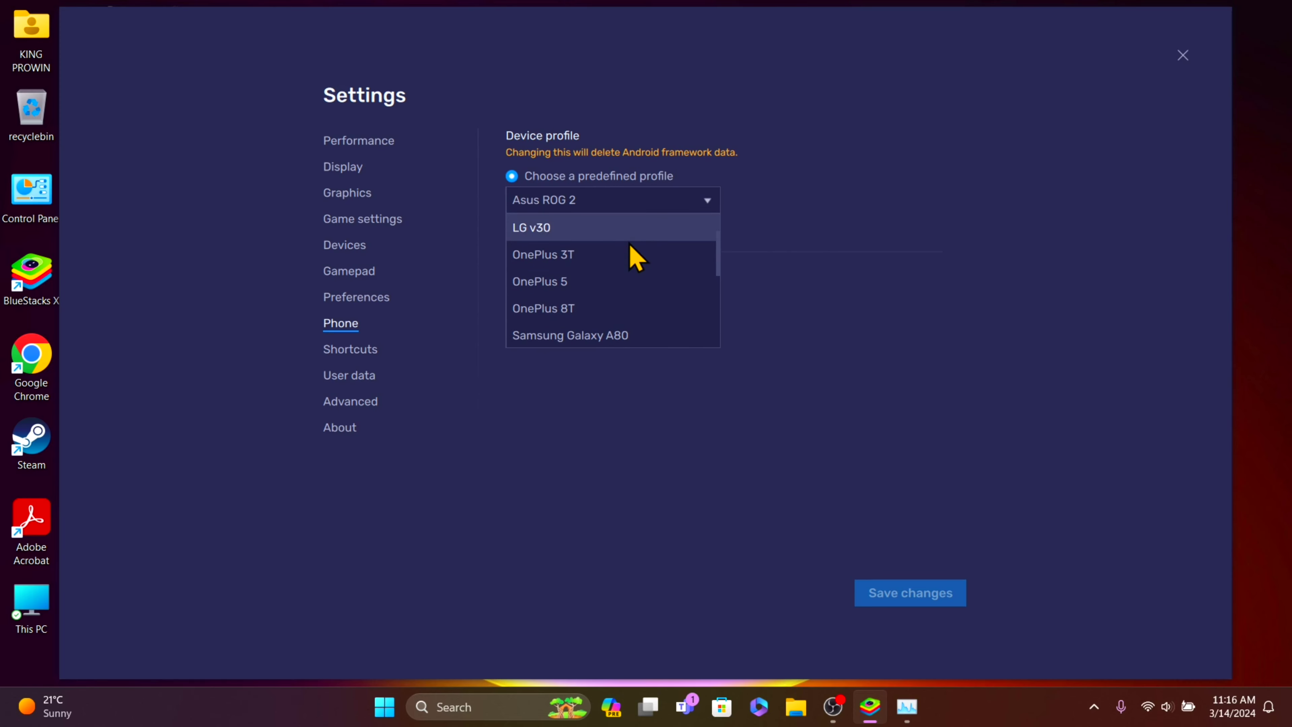
{"action": "scroll", "coordinate": [636, 258], "scroll_direction": "up", "scroll_amount": 2}
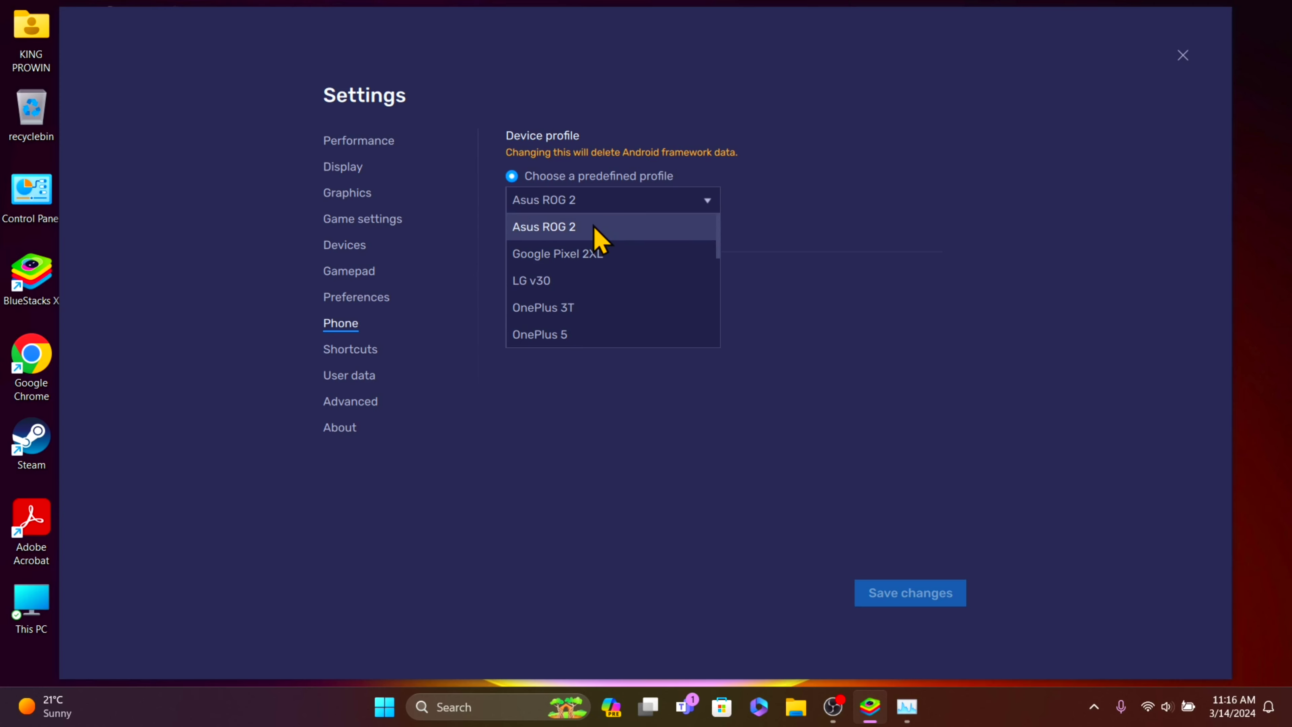
{"action": "left_click", "coordinate": [594, 227]}
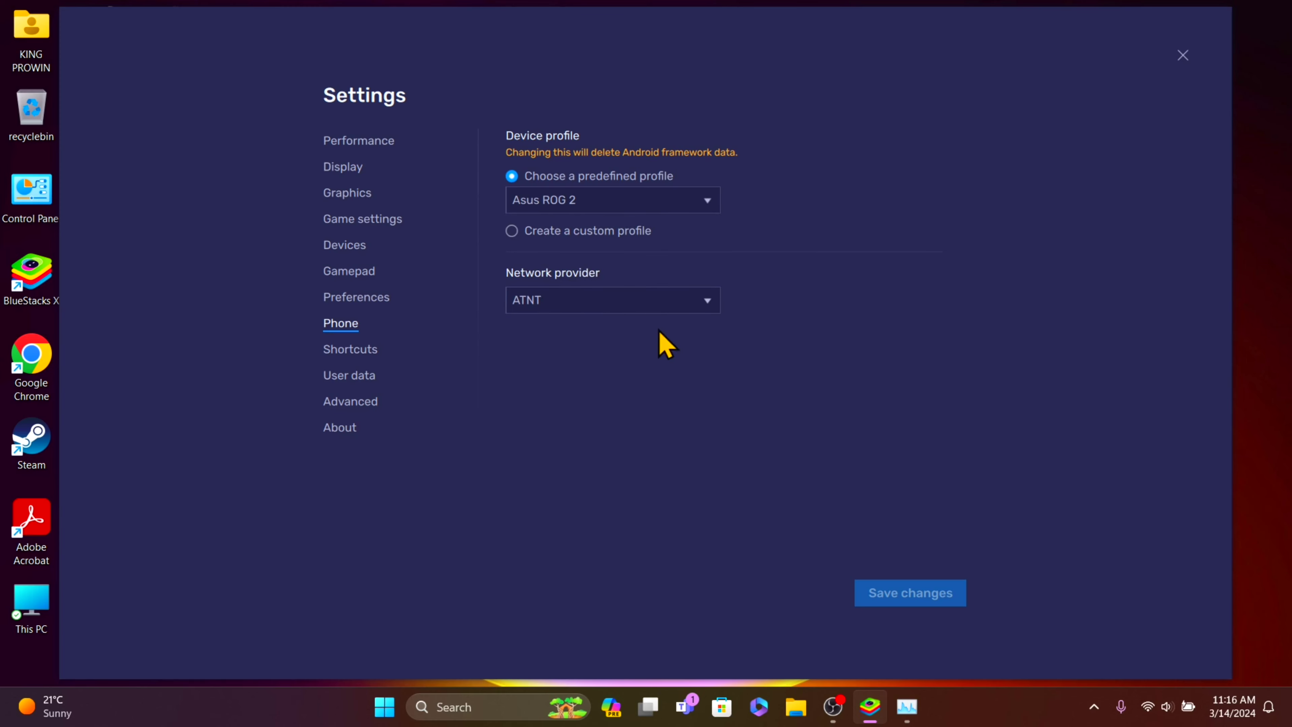
{"action": "left_click", "coordinate": [1182, 55]}
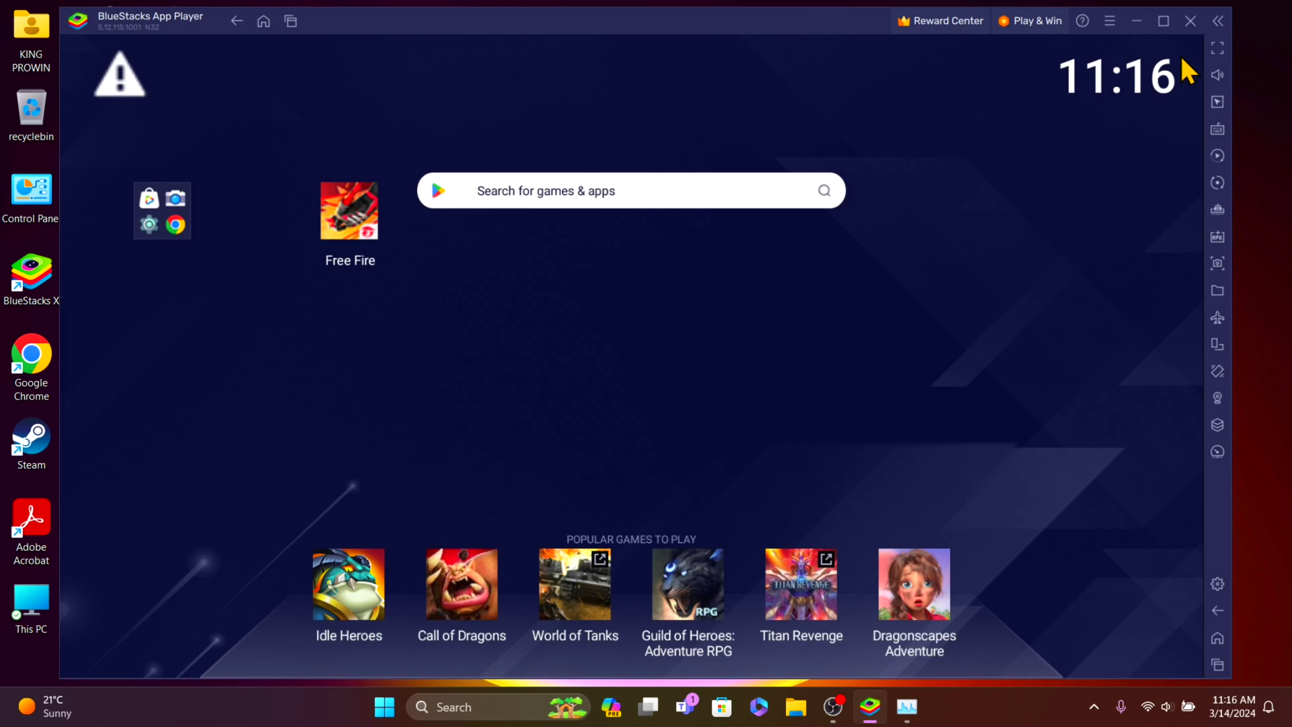